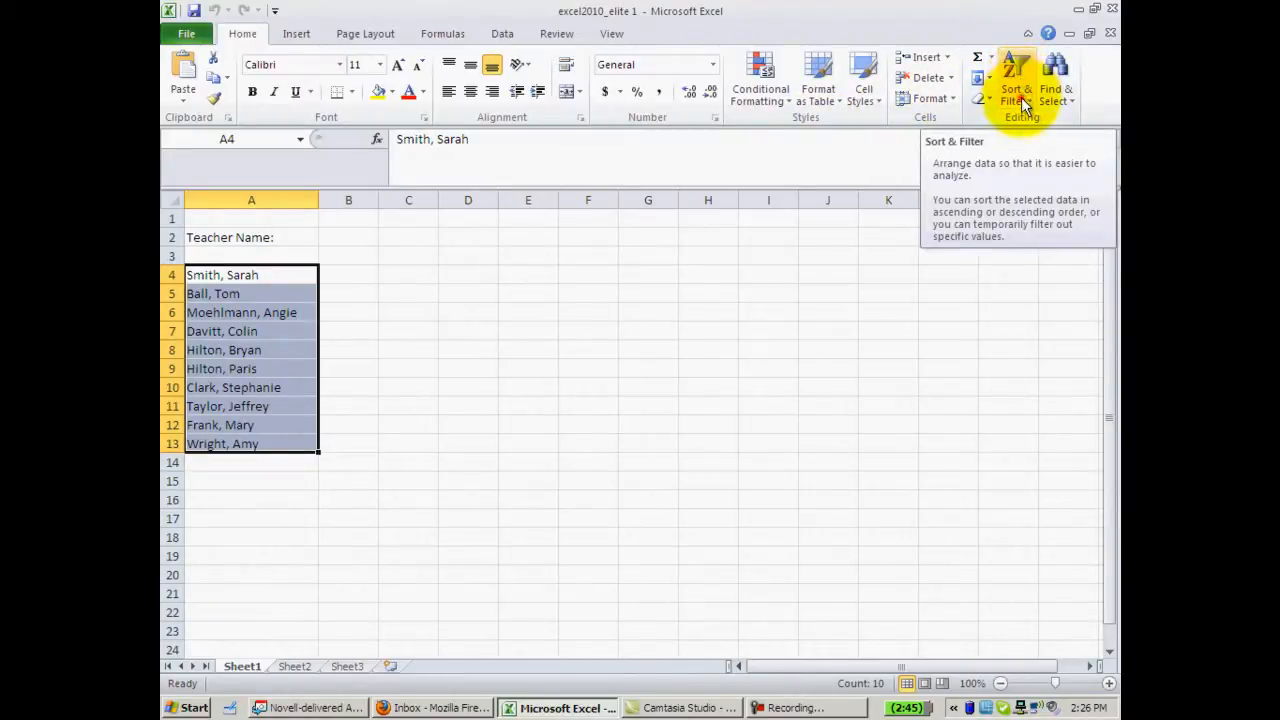
- Sort the ten names in A4:A13 alphabetically from A to Z
left_click(1021, 98)
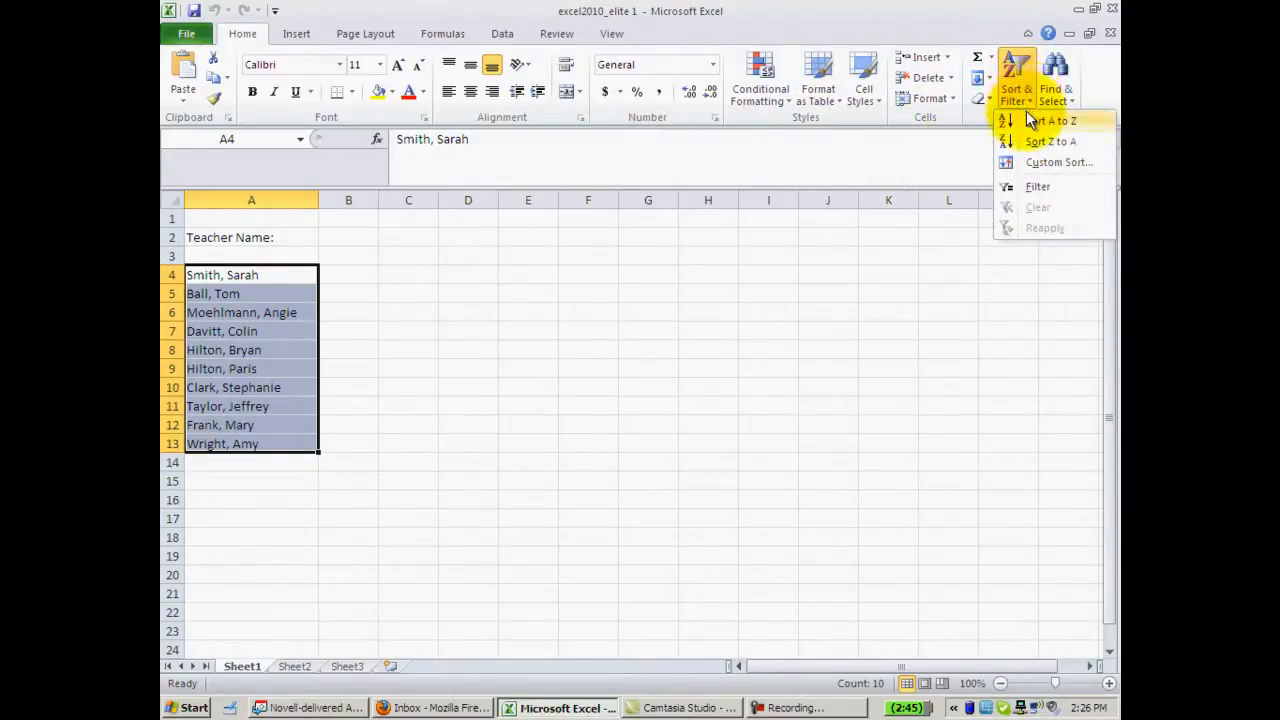
left_click(1052, 124)
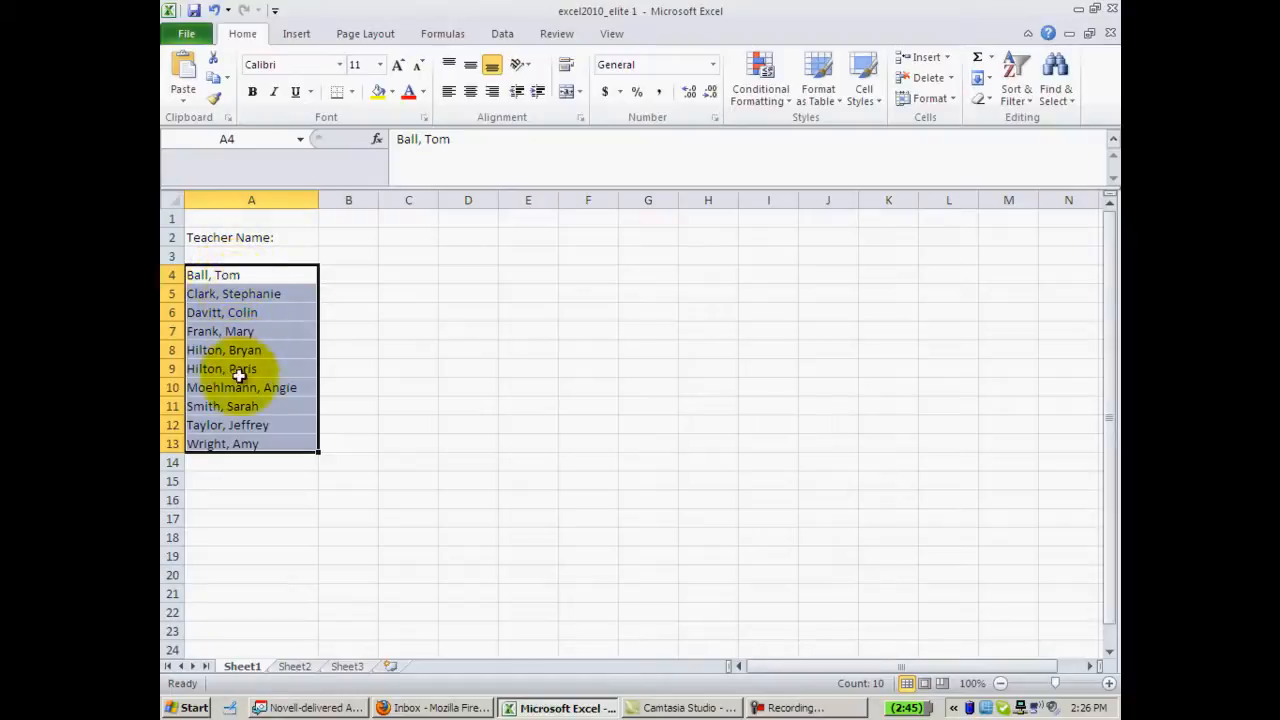
- Enter the headings Money, Permission Slips and Lunch Choice in cells B3, C3 and D3
left_click(350, 257)
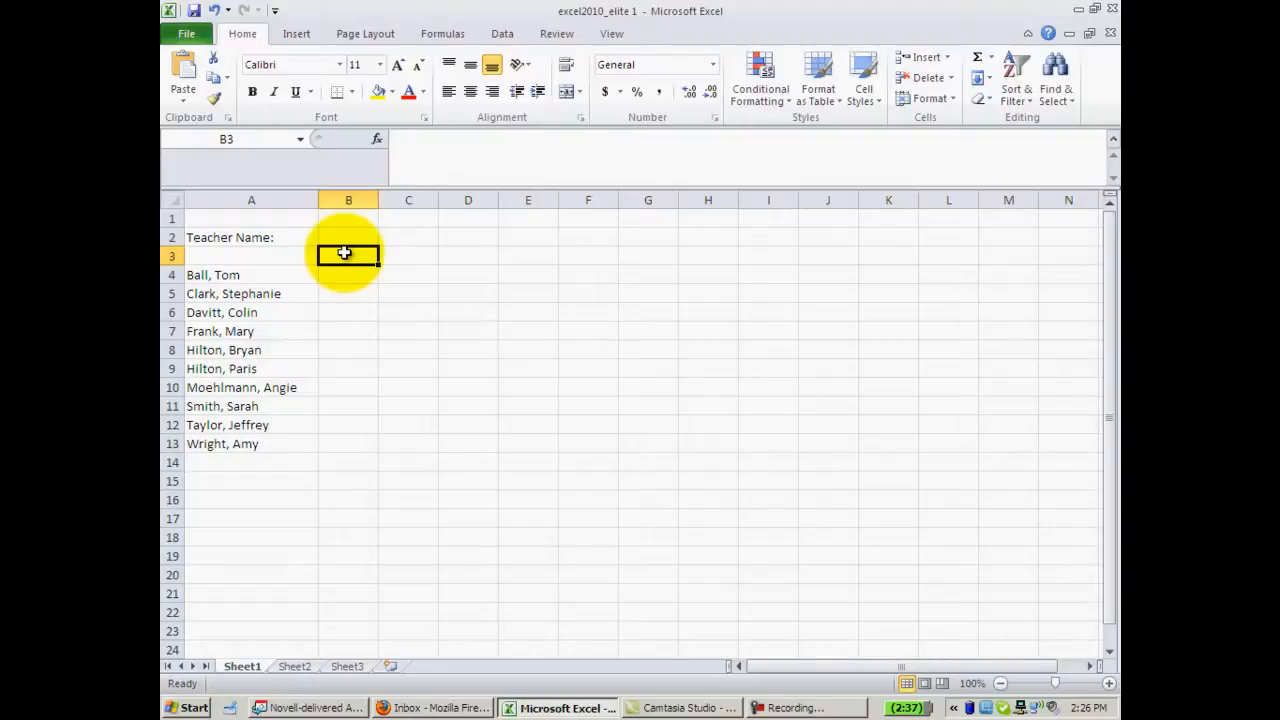
type("Money")
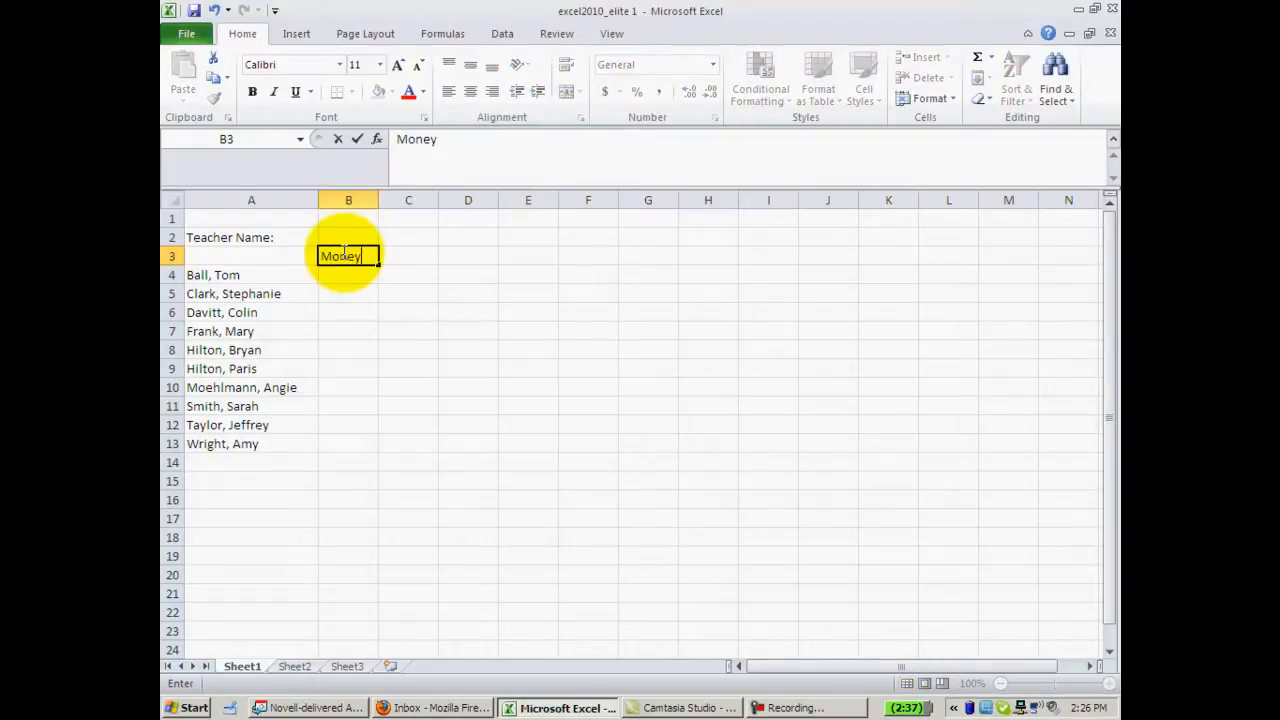
left_click(395, 258)
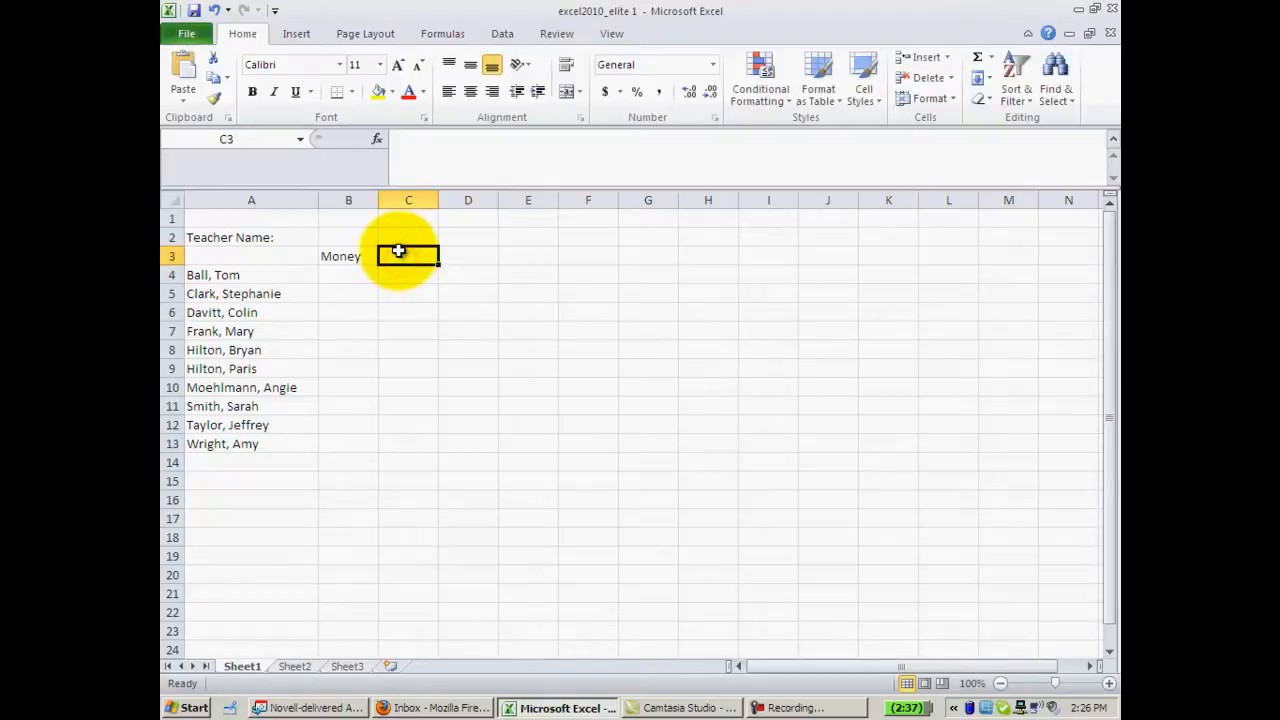
type("Permission S")
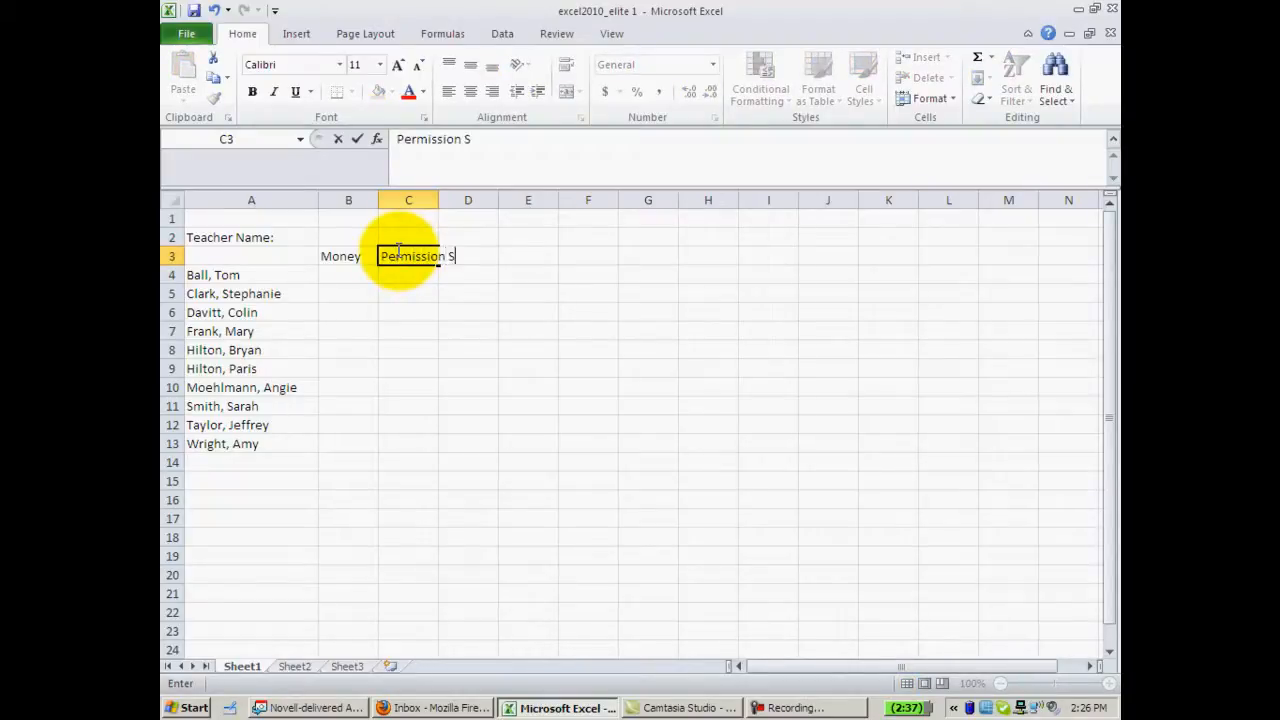
type("lips")
key("Tab")
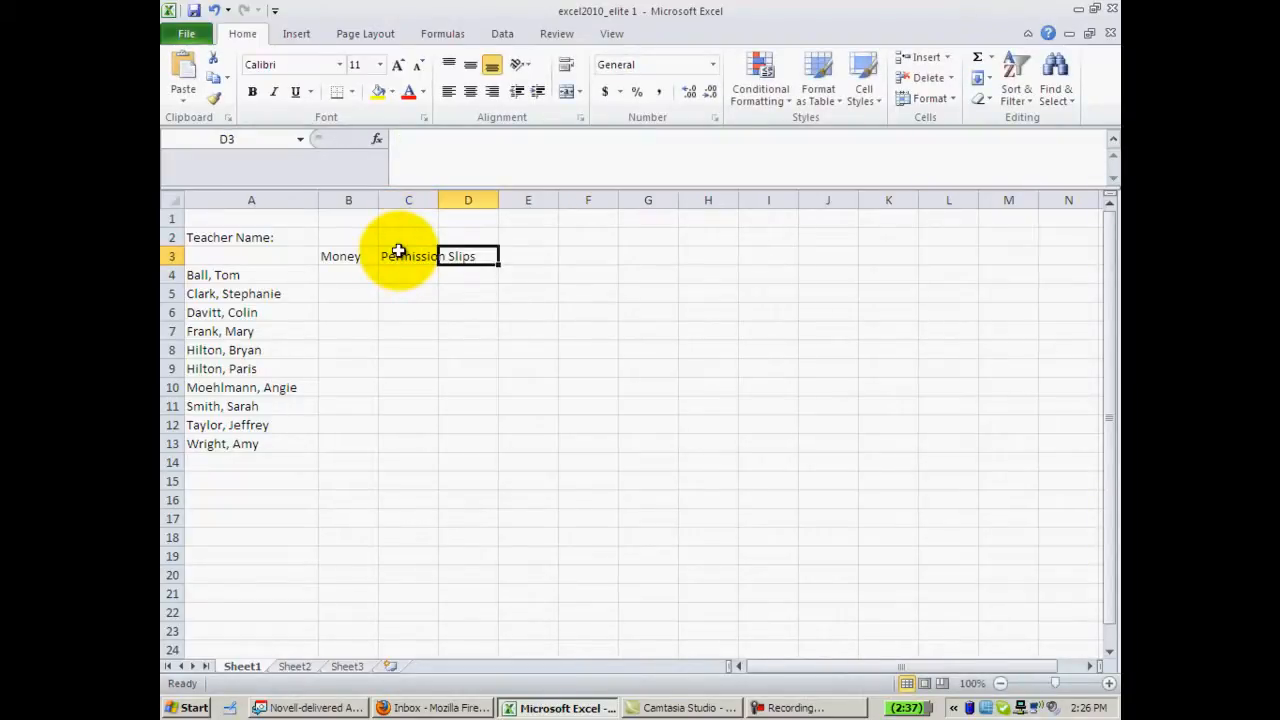
type("Lunch")
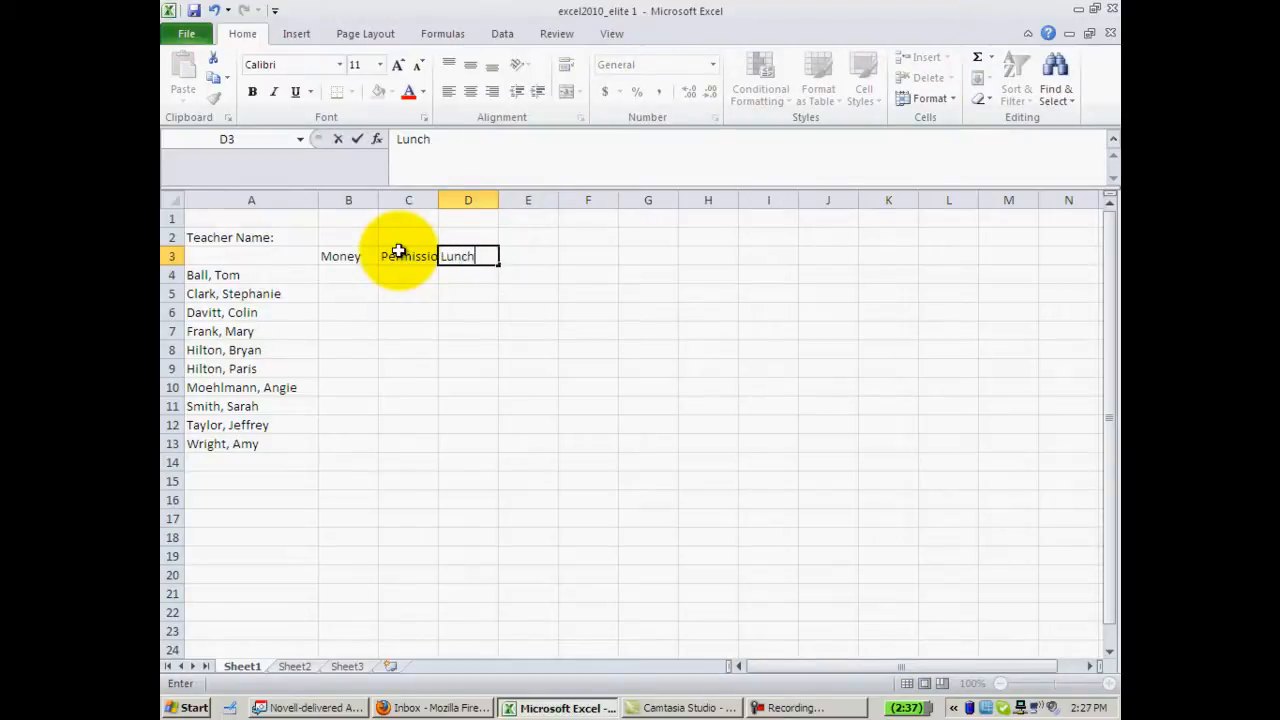
type(" Choice")
left_click(402, 291)
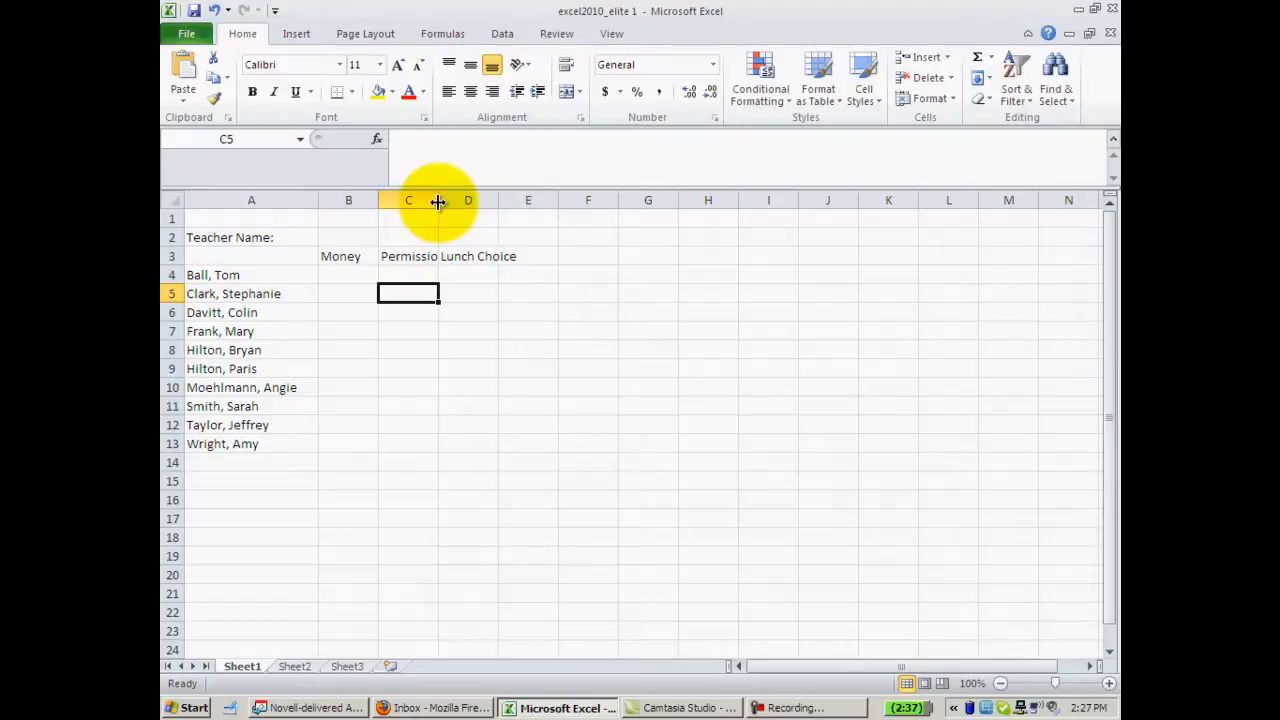
- Widen columns C and D to fit the Permission Slips and Lunch Choice headings
left_click_drag(438, 201, 515, 201)
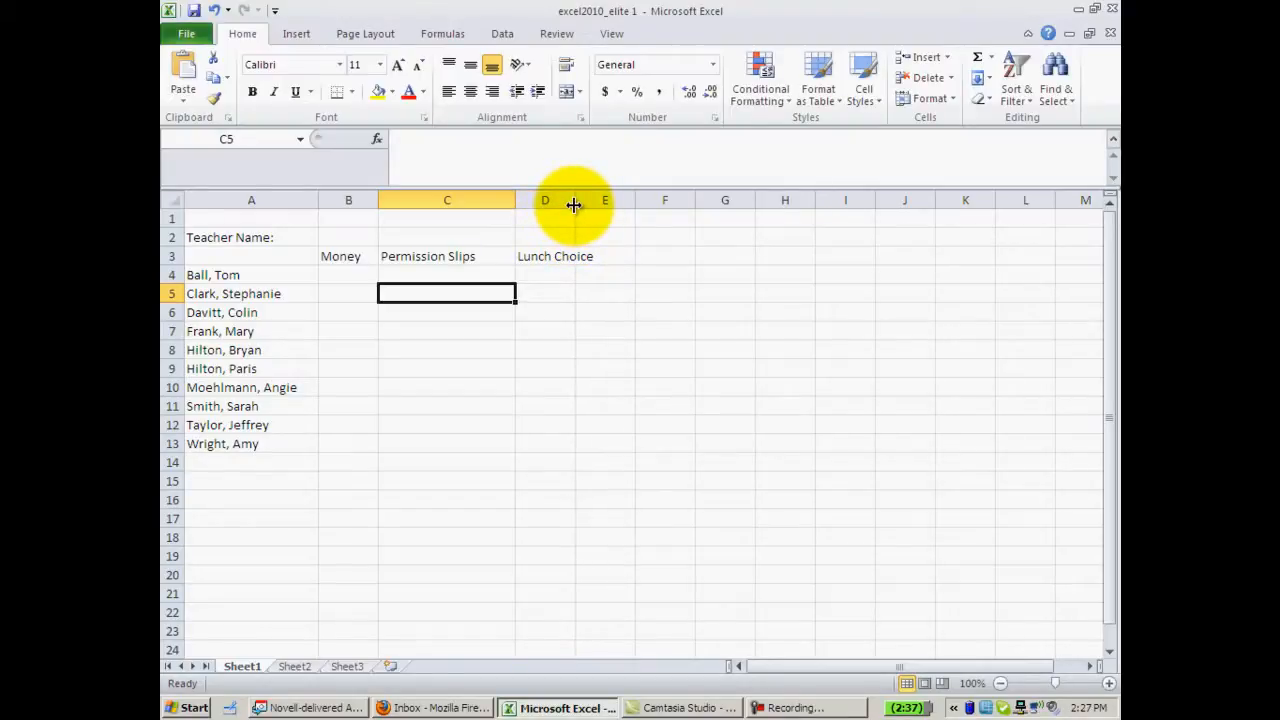
left_click_drag(574, 205, 606, 207)
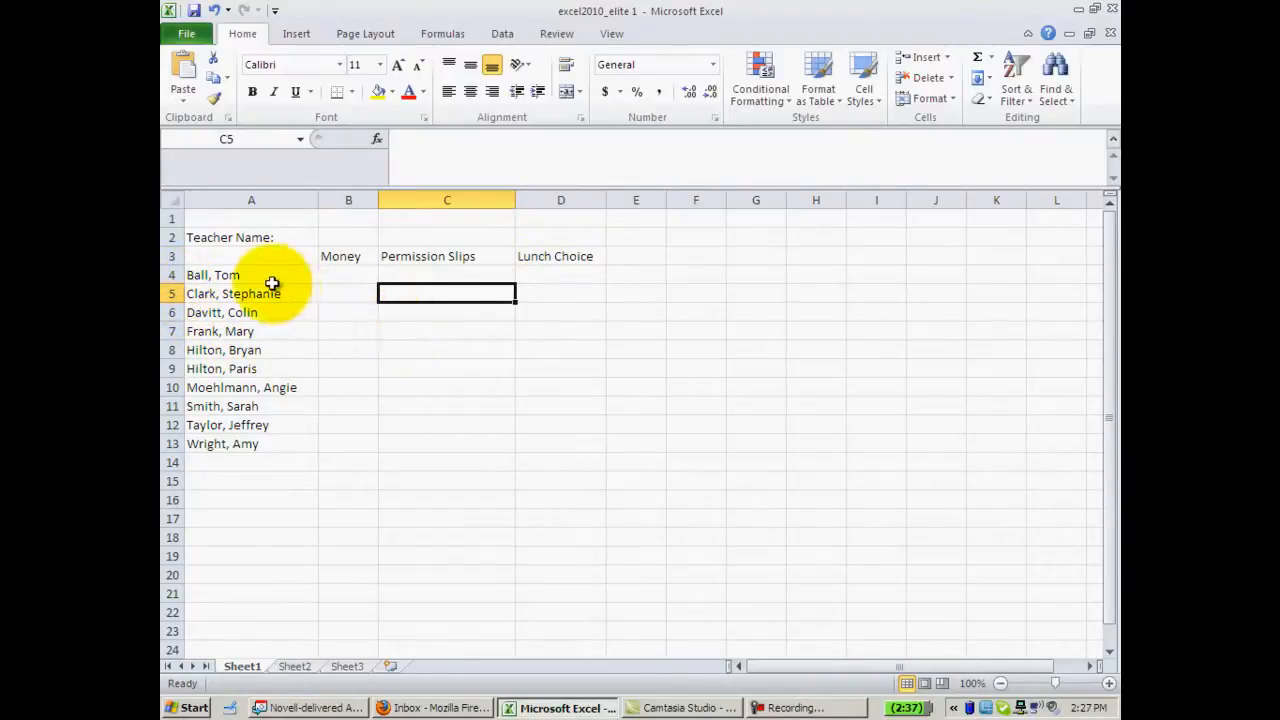
- Apply All Borders to every cell of the A3:D13 checklist table
left_click(217, 254)
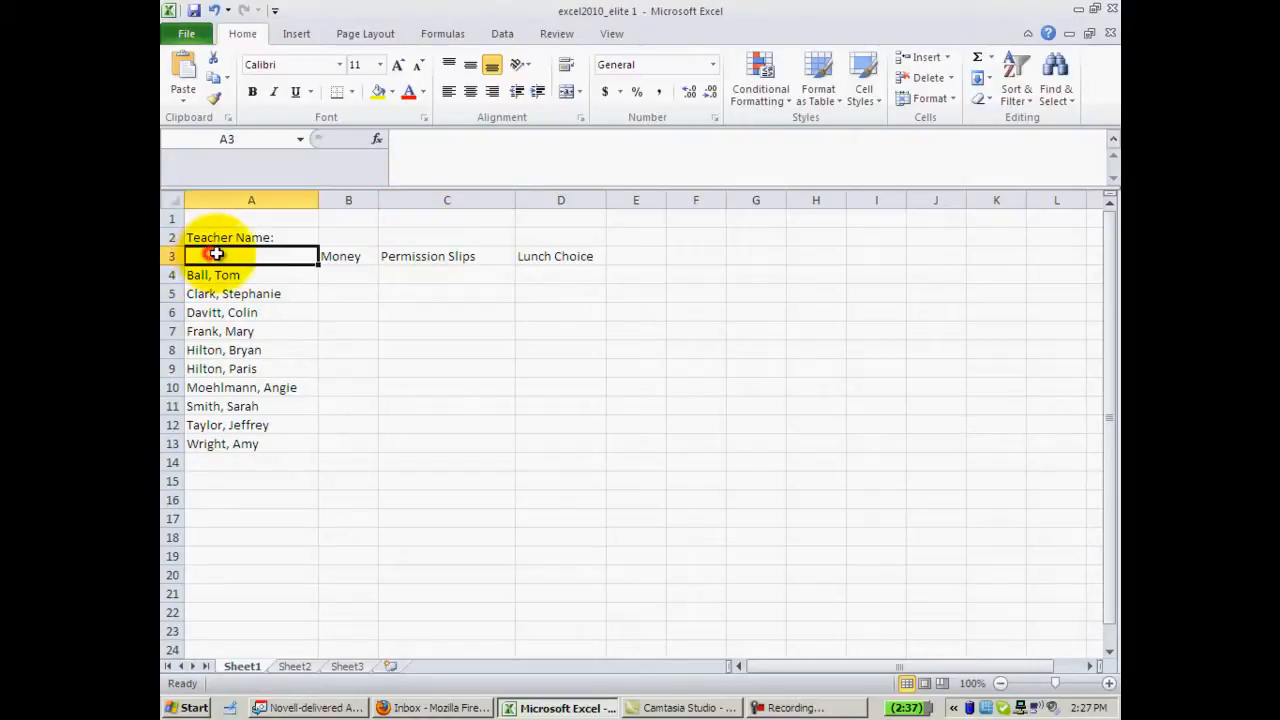
left_click_drag(217, 254, 554, 442)
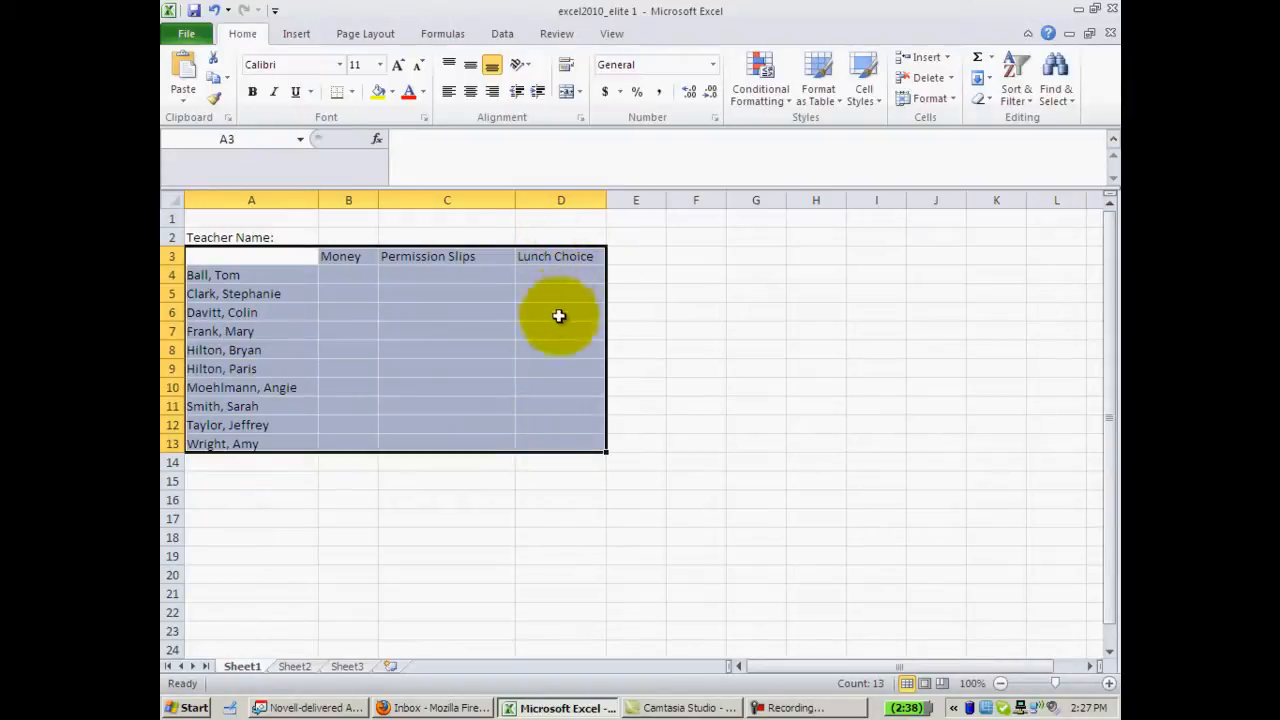
left_click(352, 95)
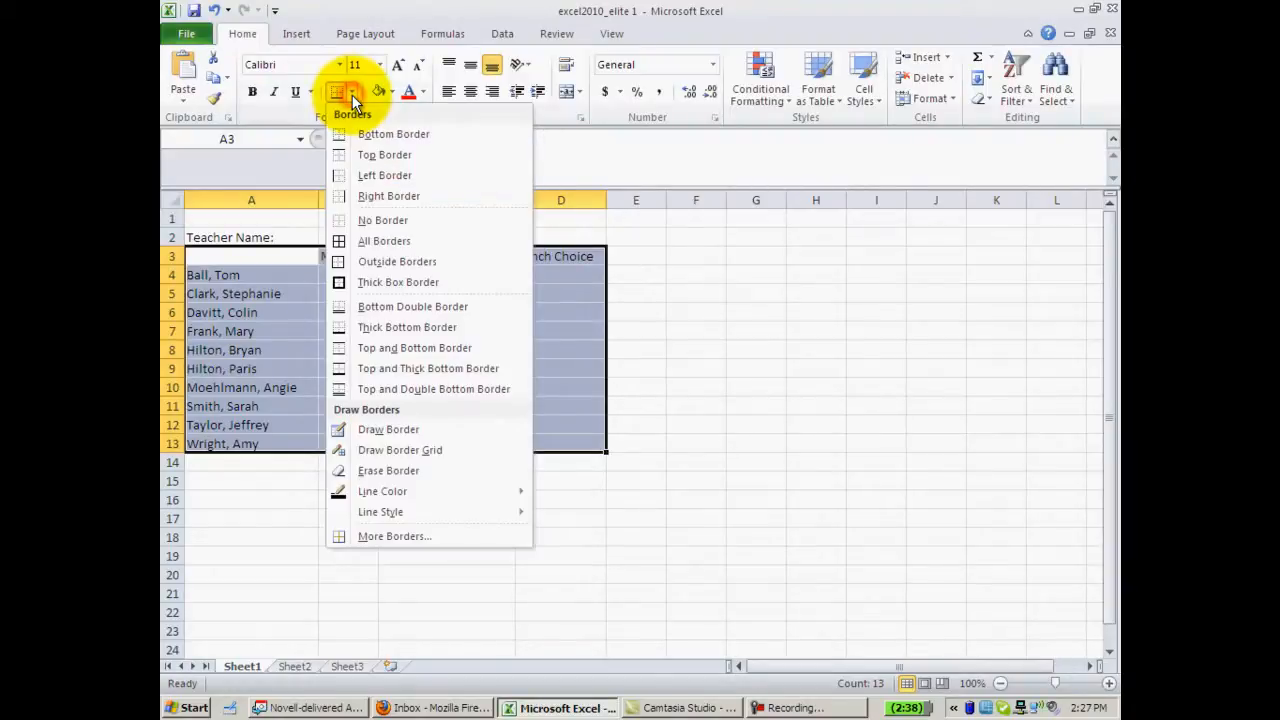
left_click(390, 243)
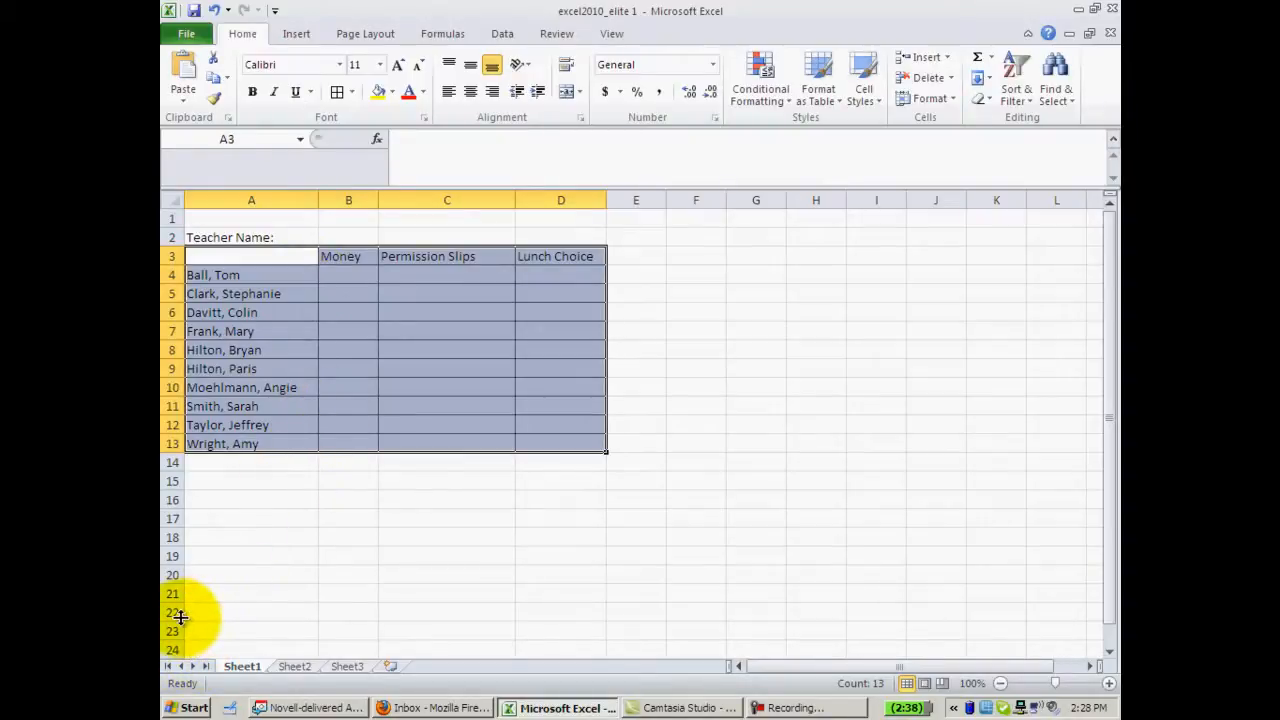
- Rename the first worksheet tab from Sheet1 to Checklist
right_click(244, 664)
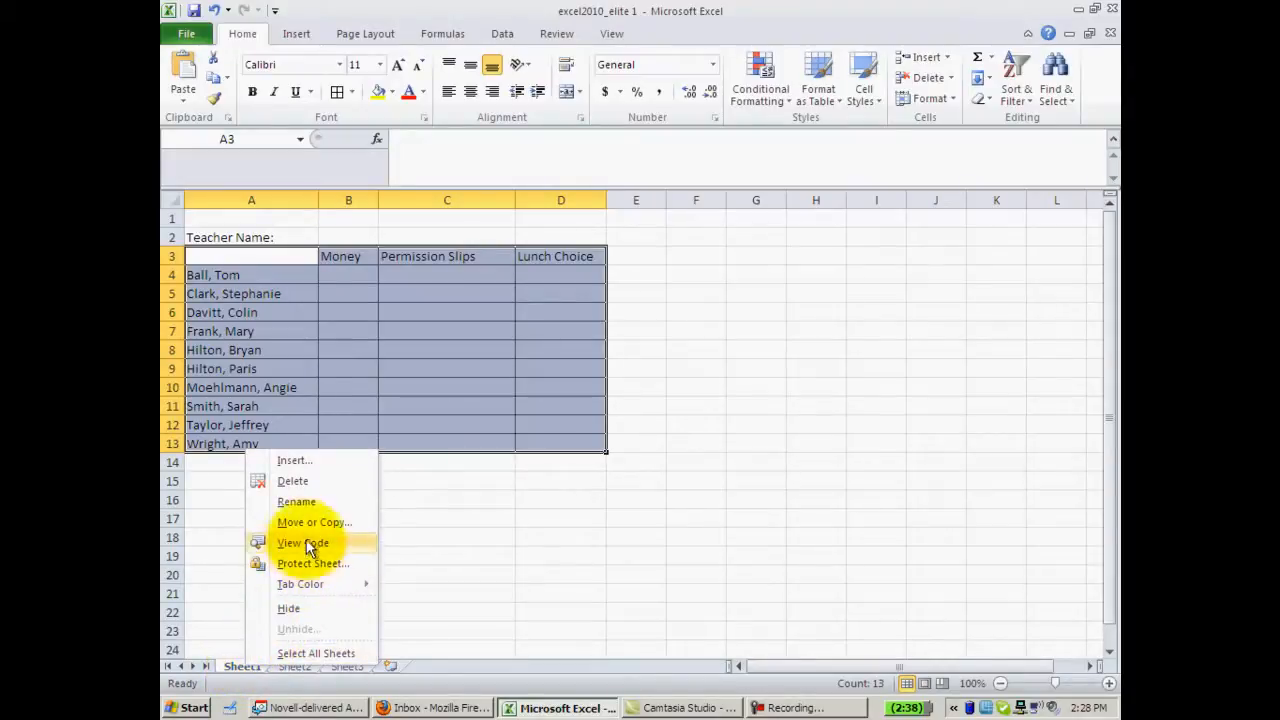
left_click(298, 503)
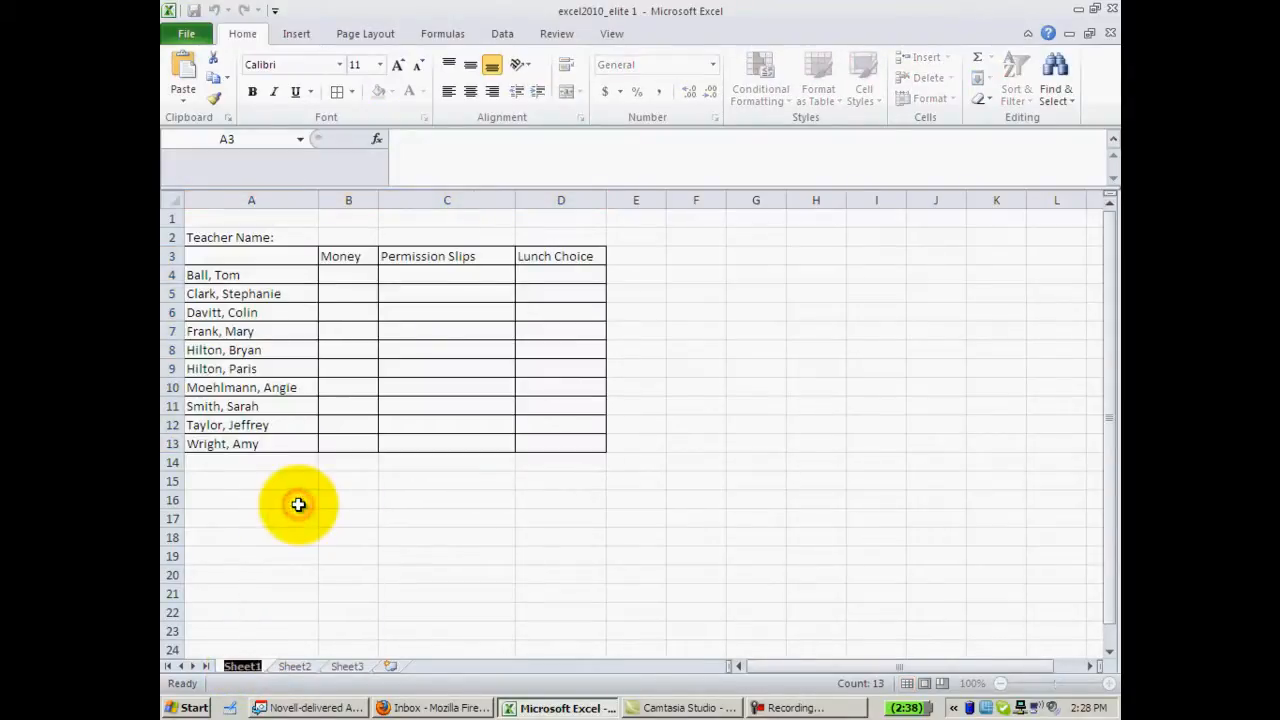
type("Ch")
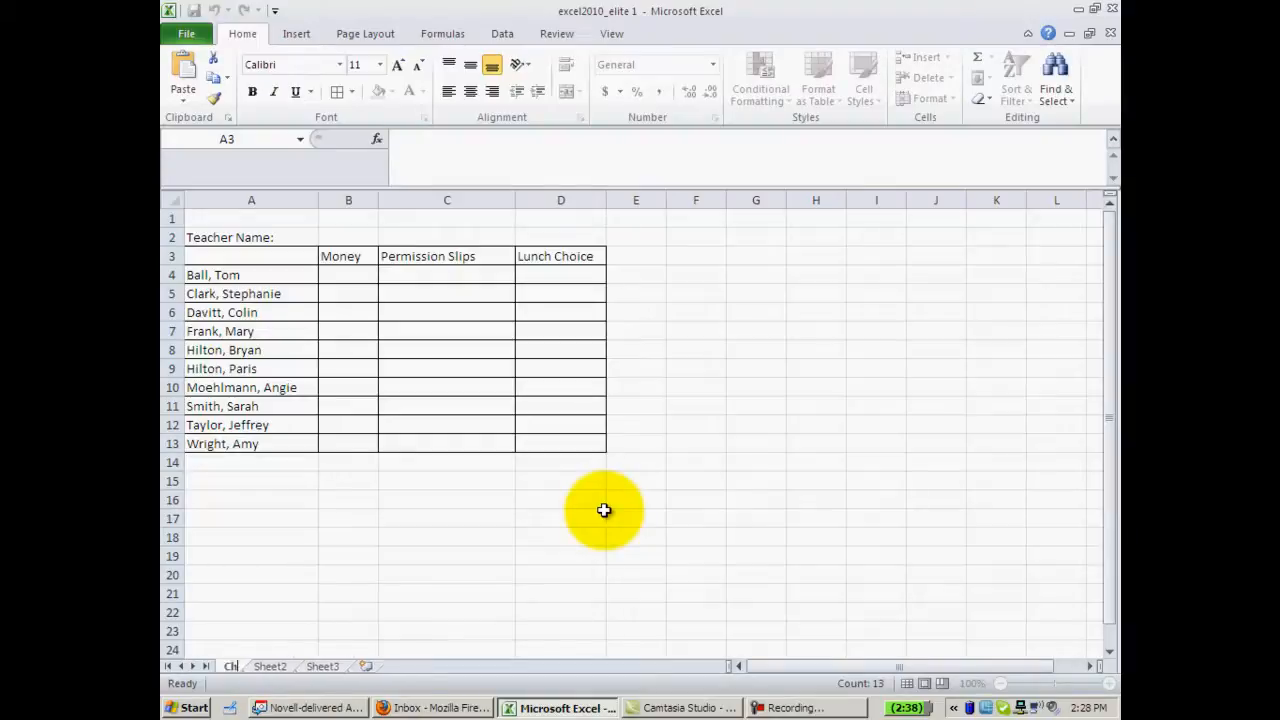
type("ecklist")
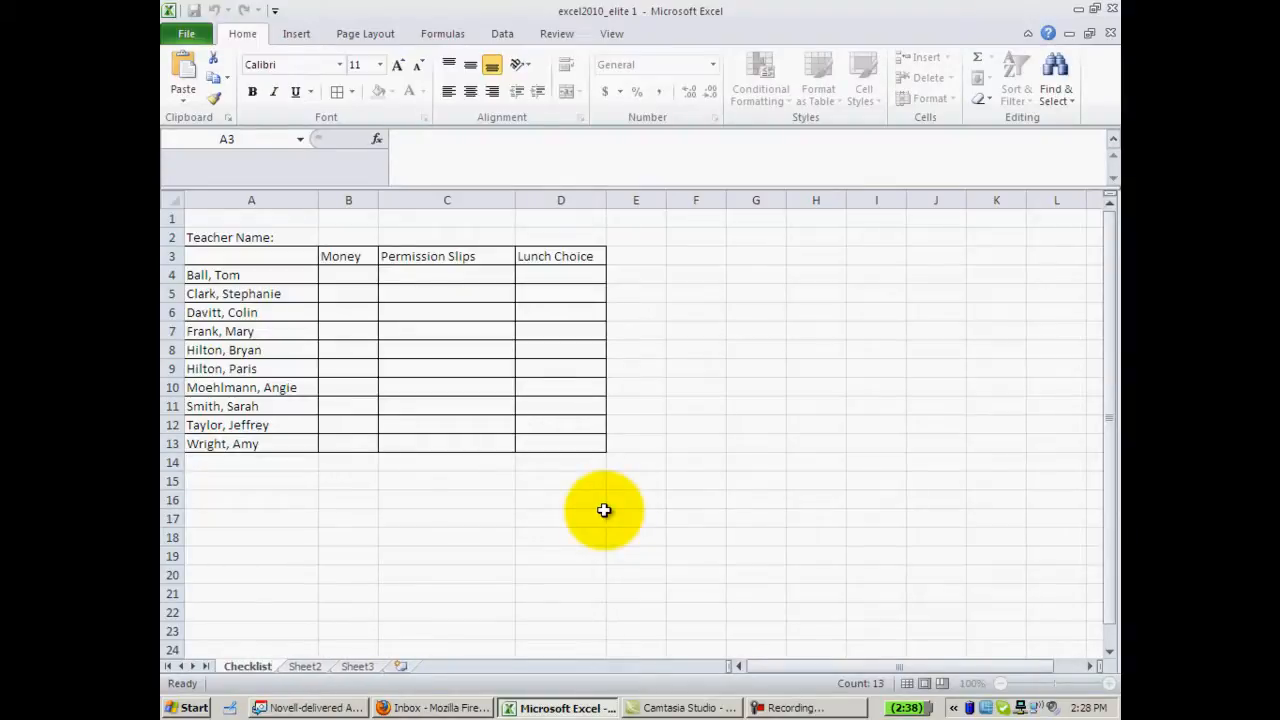
left_click(566, 536)
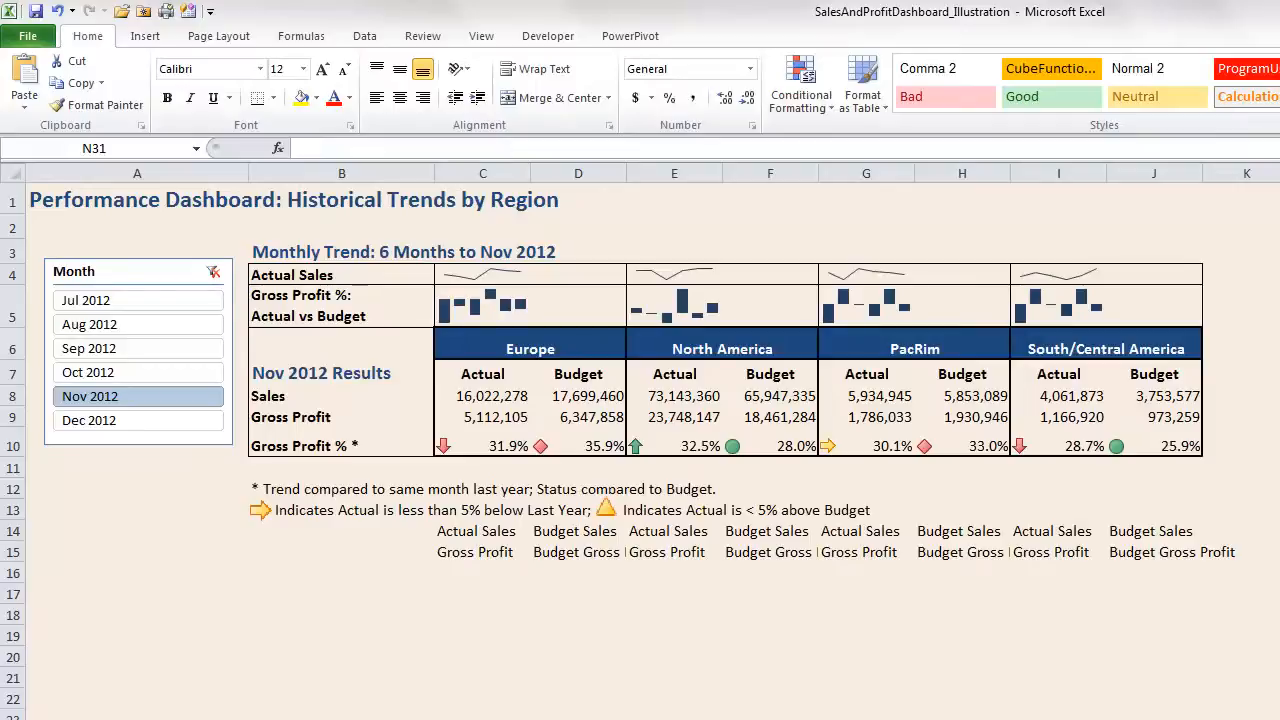
left_click(578, 417)
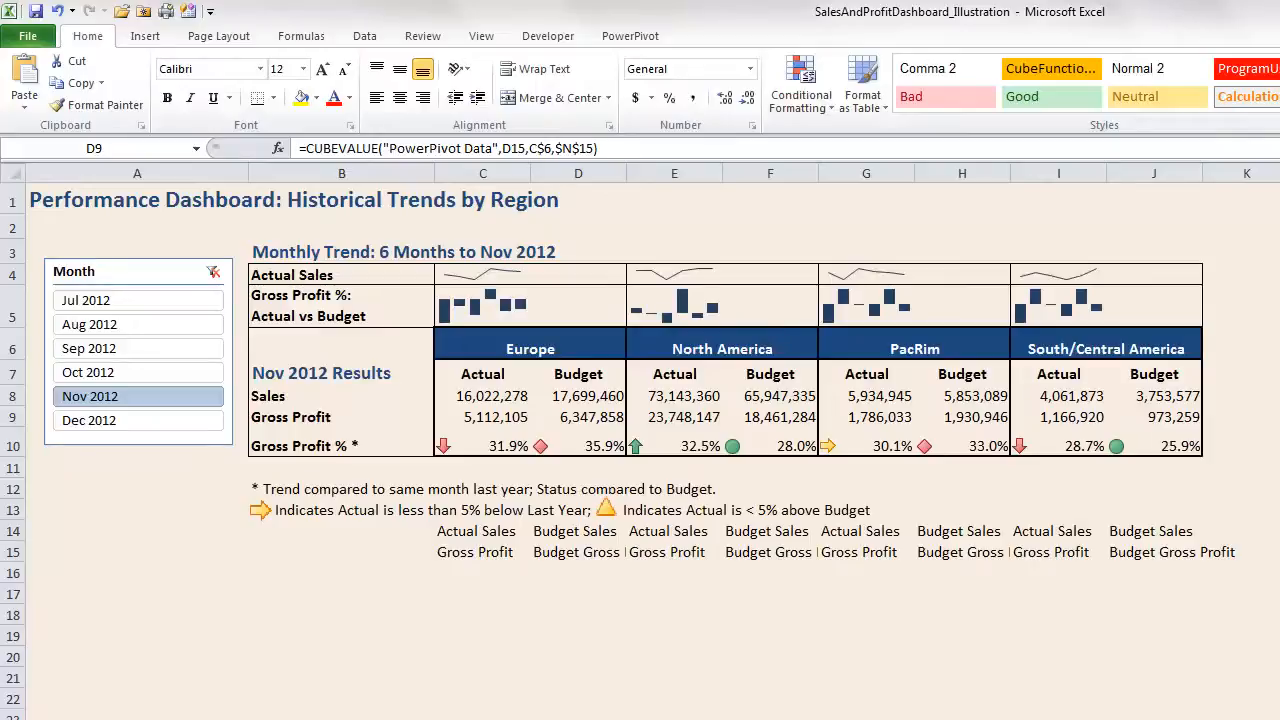
left_click(482, 306)
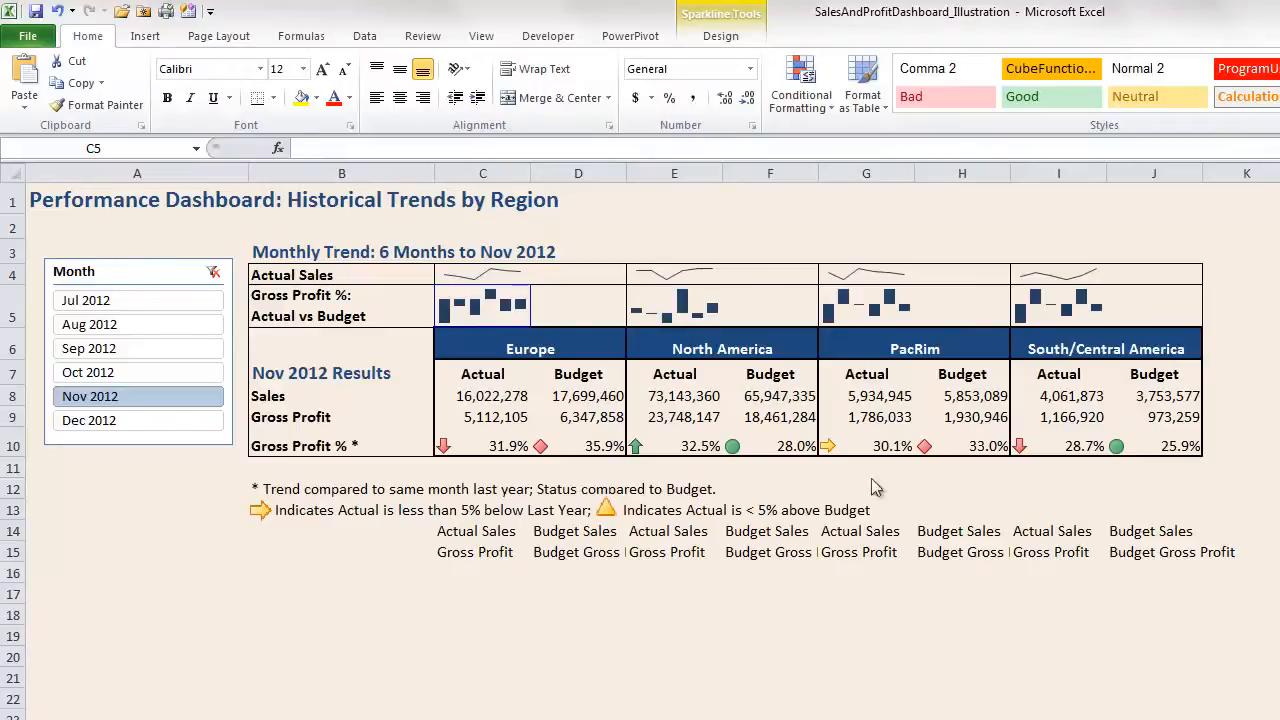
- Select the Europe gross profit sparkline, then move to the revenue pivot table sheet
left_click(493, 320)
left_click(482, 306)
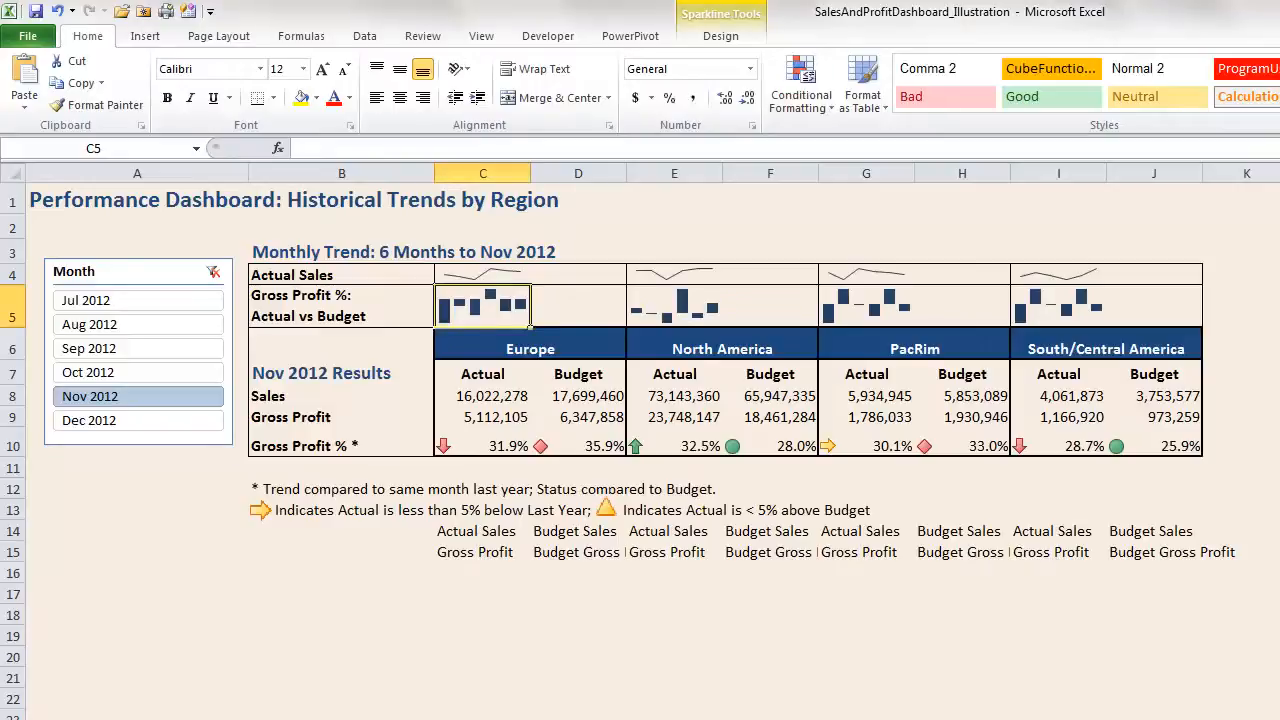
key("ctrl+Page_Down")
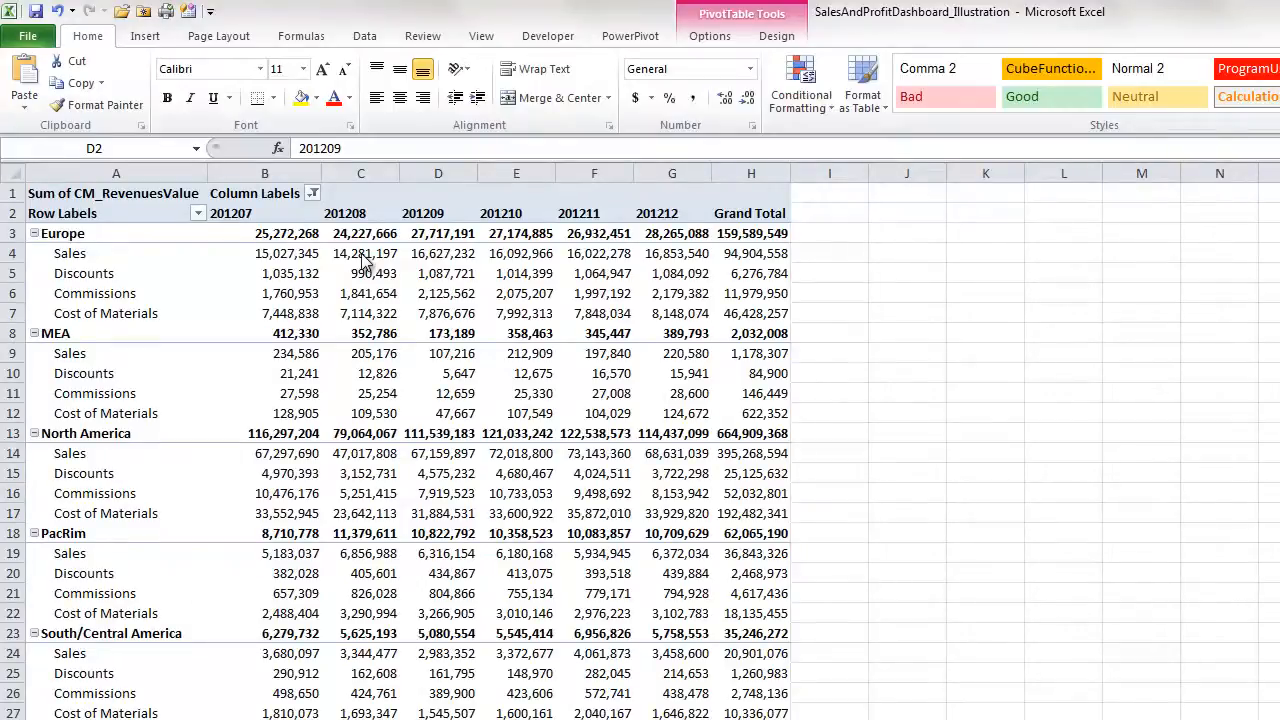
- Check the 201209 month cell D2, then switch to the PowerPivot window
left_click(443, 215)
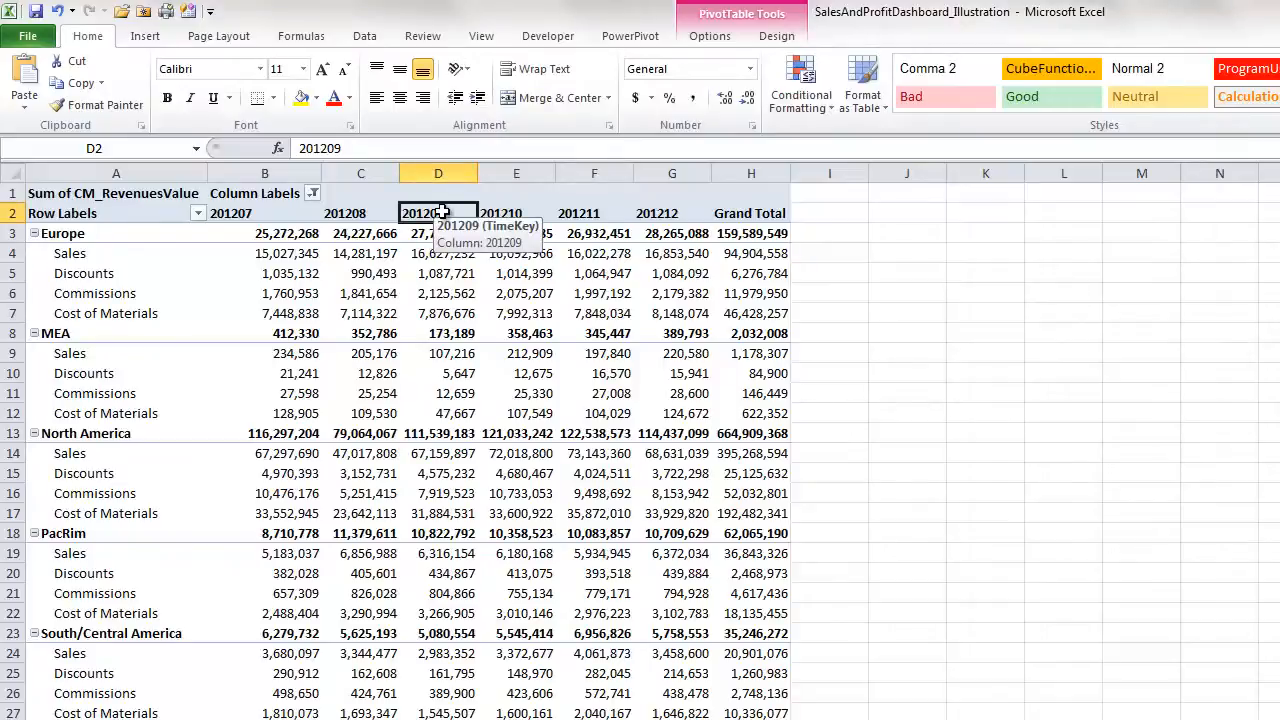
key("alt+Tab")
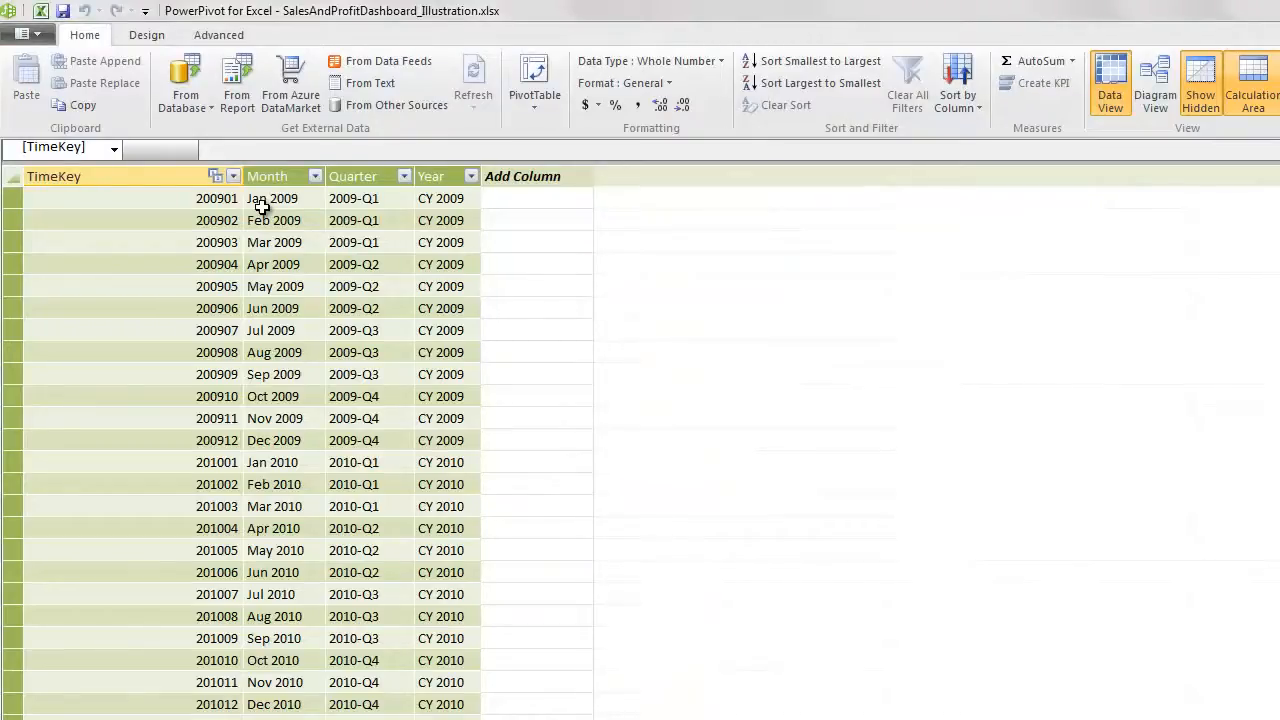
- Inspect the Time table's Month column and the TimeKey column's whole-number data type
left_click(313, 197)
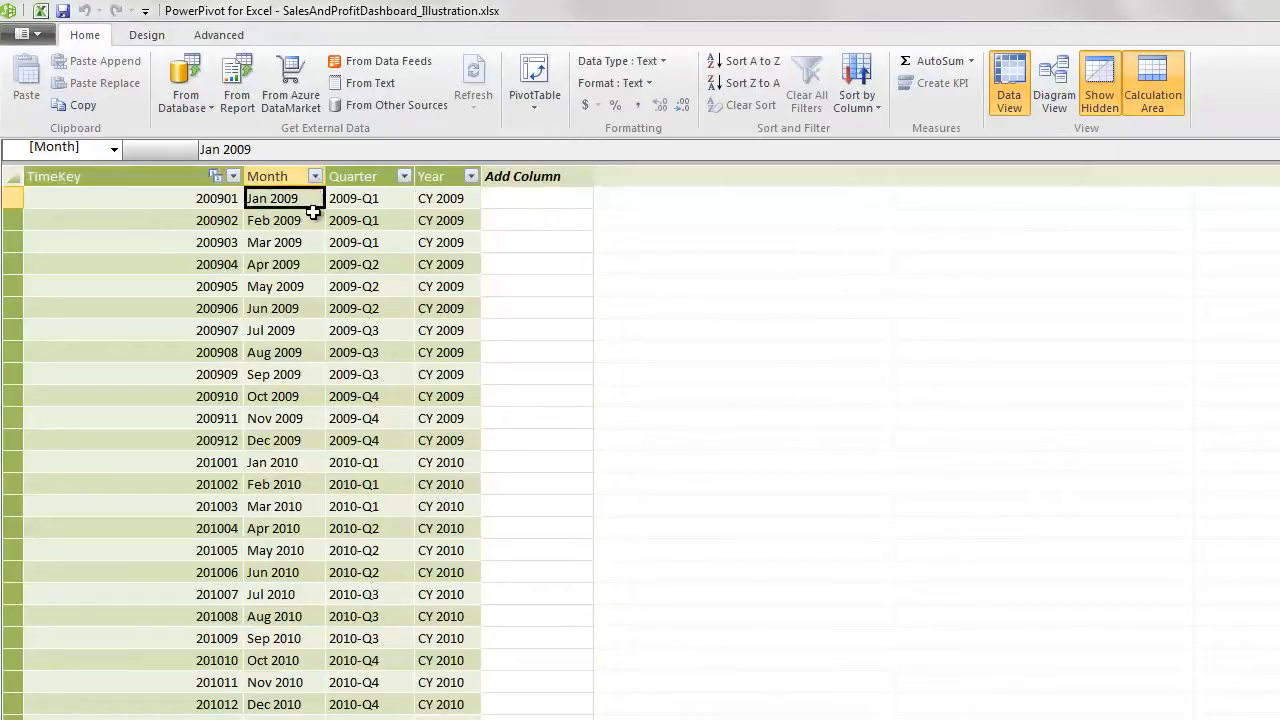
left_click(148, 198)
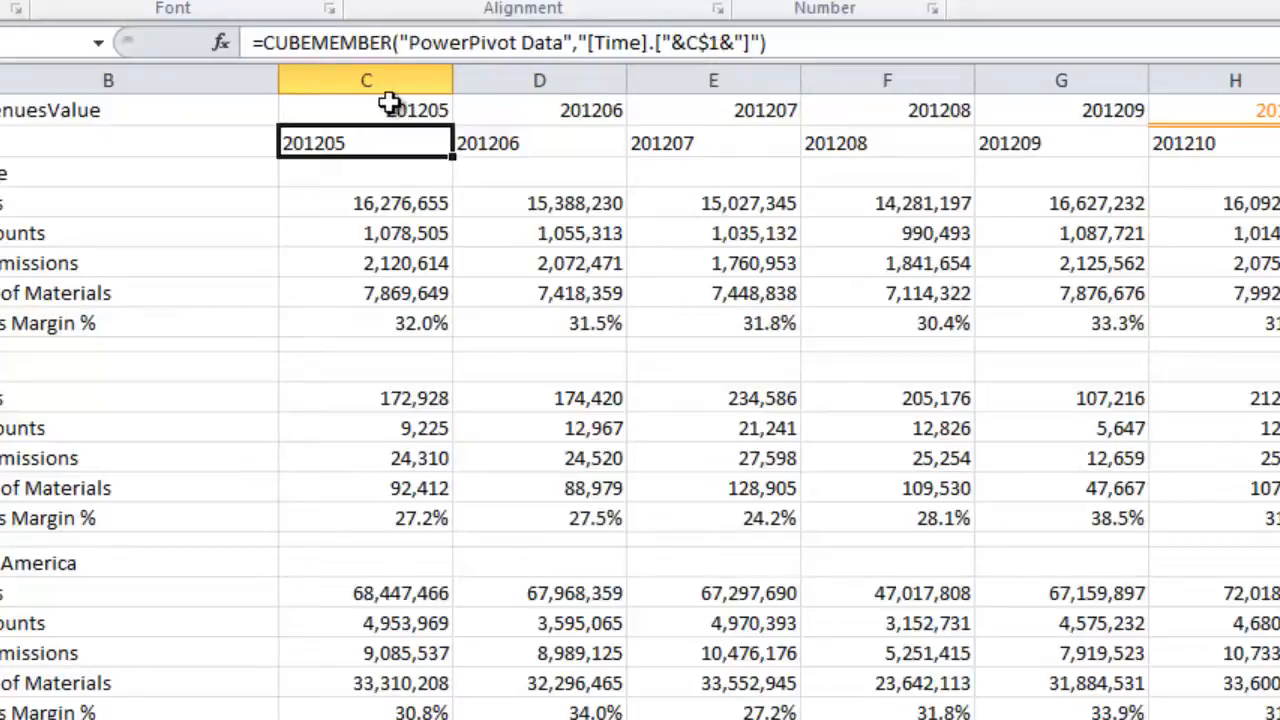
left_click(385, 108)
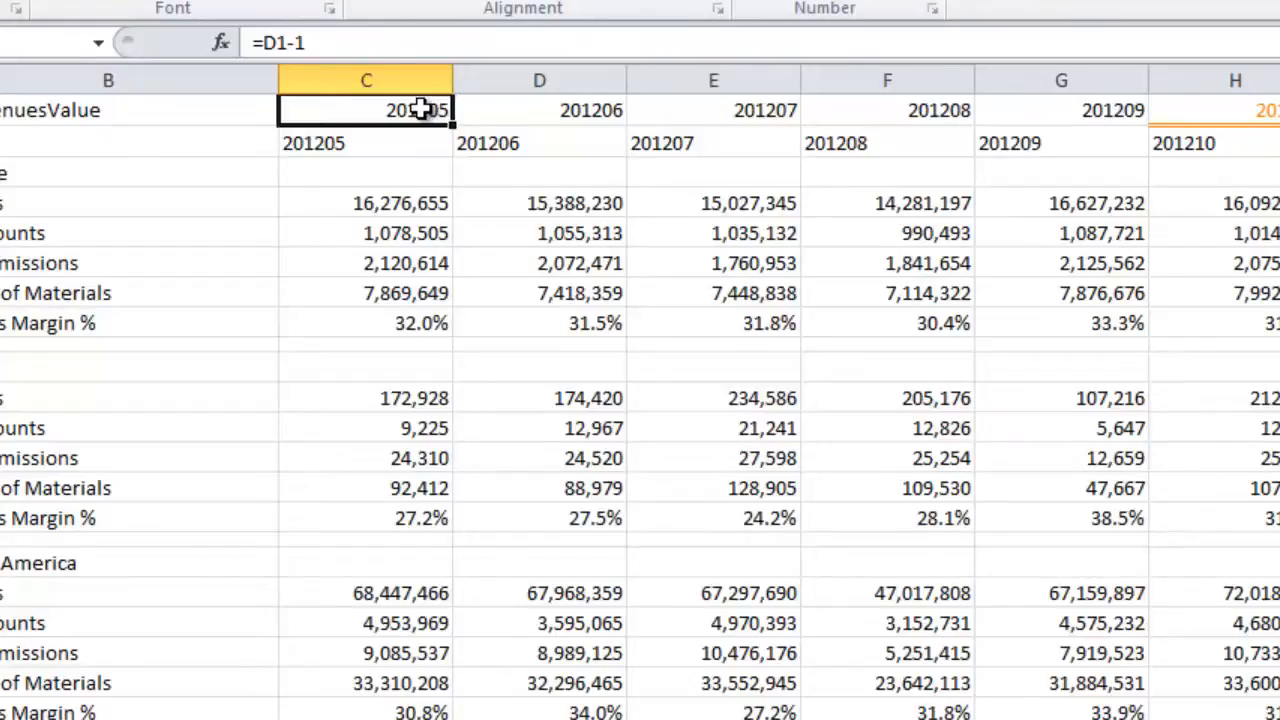
left_click(1268, 116)
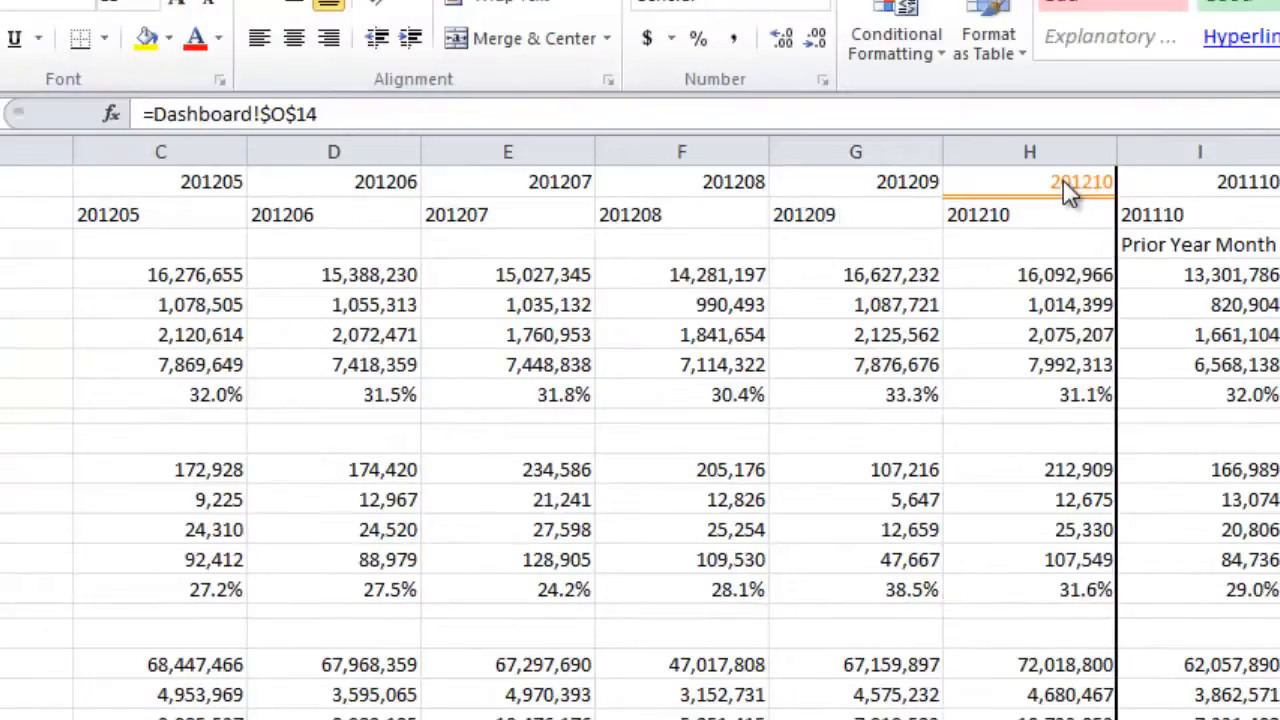
left_click(1068, 188)
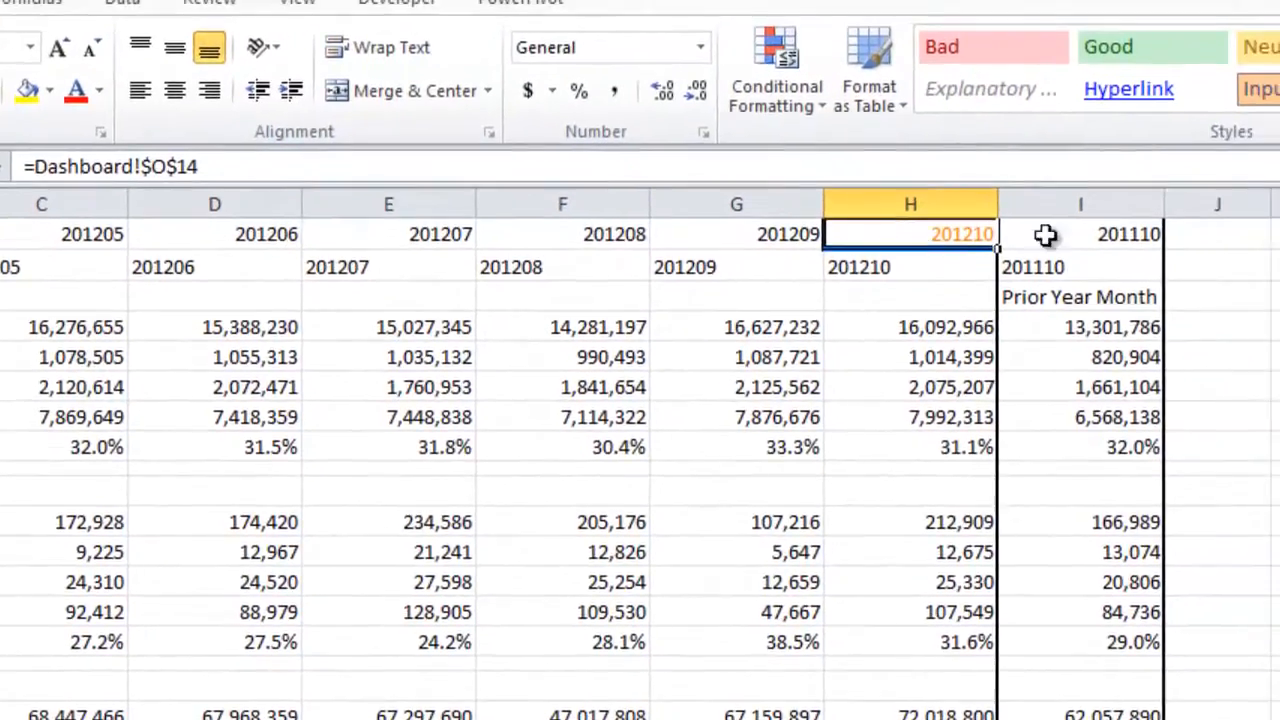
left_click(1103, 235)
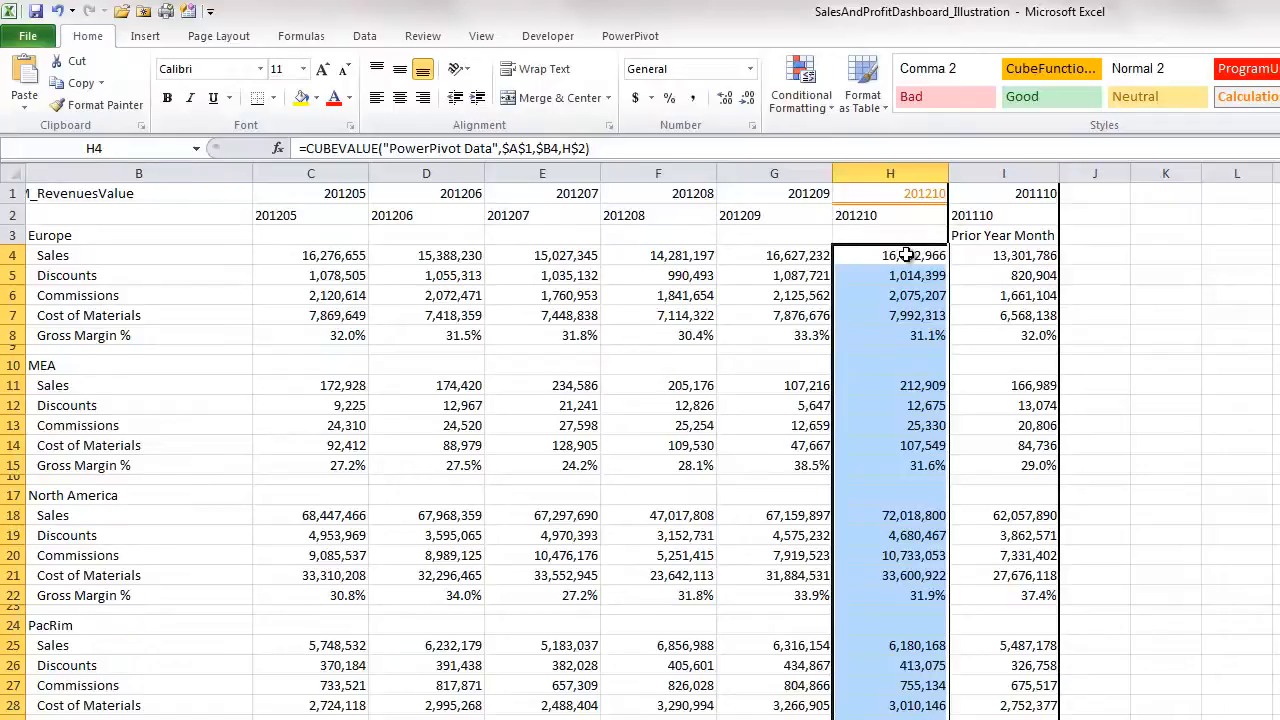
left_click(1005, 255)
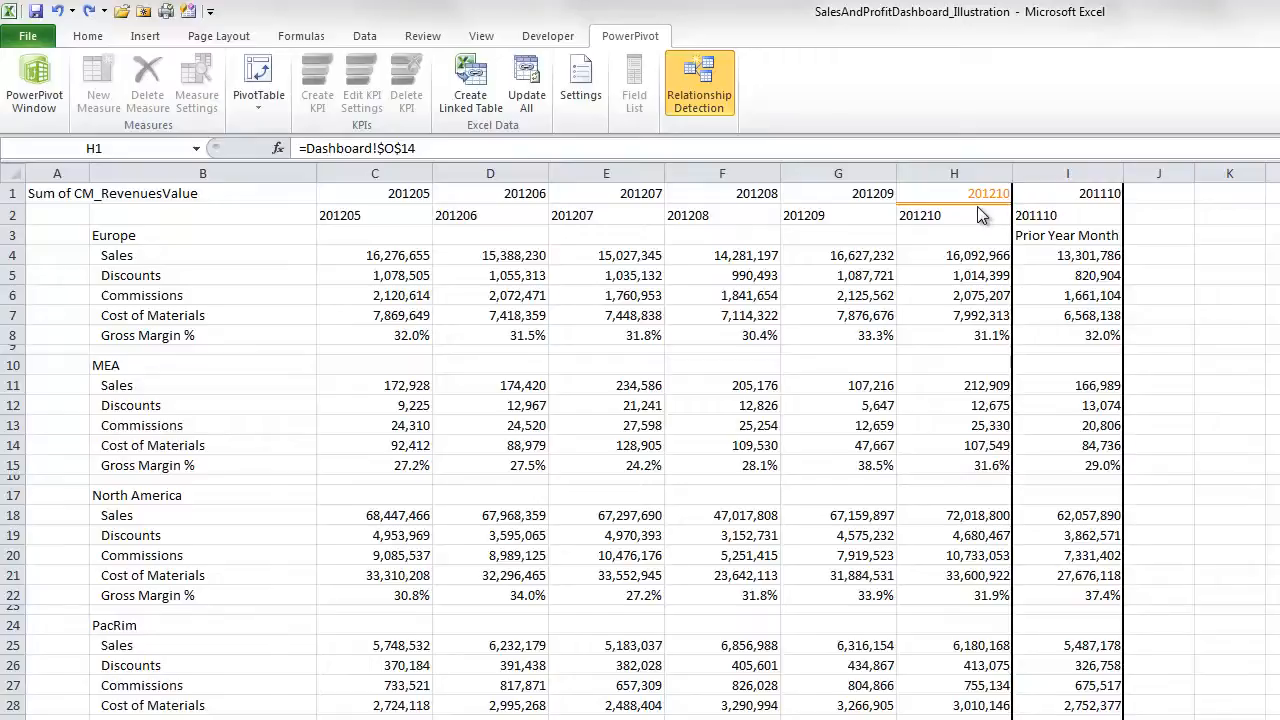
- Return focus to the worksheet and select G1 to inspect its month key formula
left_click(857, 192)
left_click(857, 192)
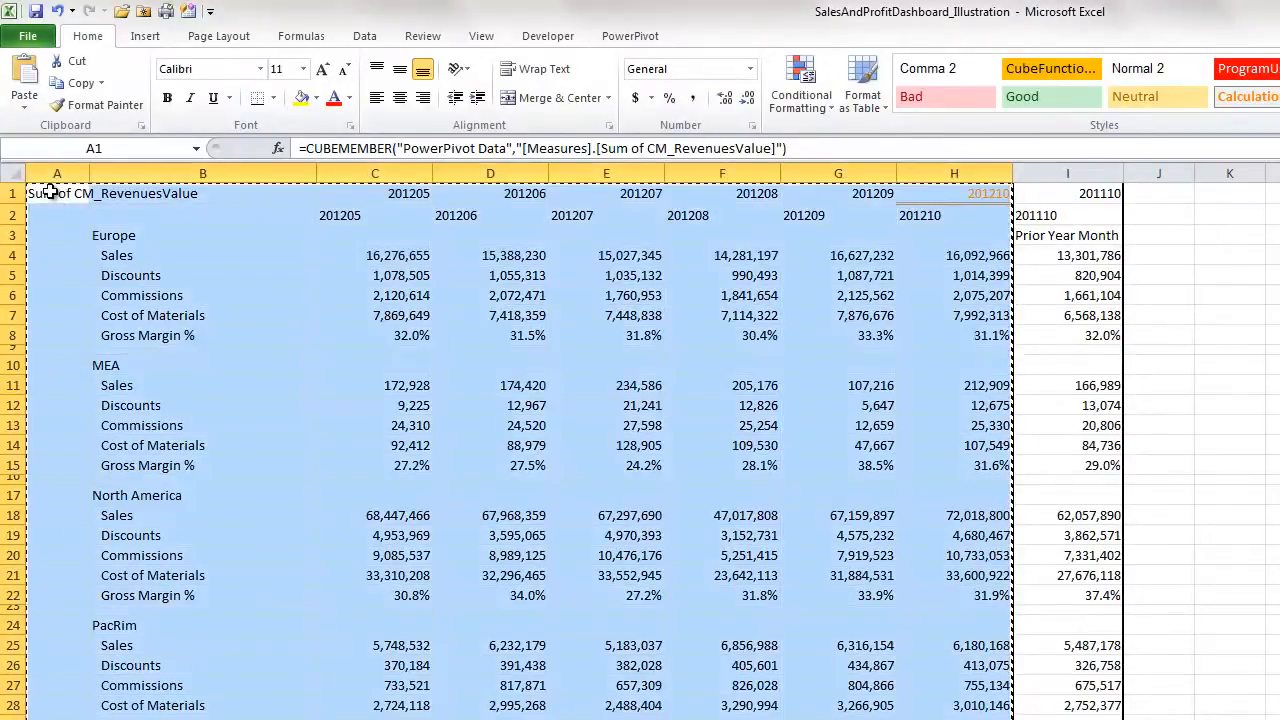
- Paste the copied revenue table at A39 and end copy mode
scroll(50, 192, "down", 11)
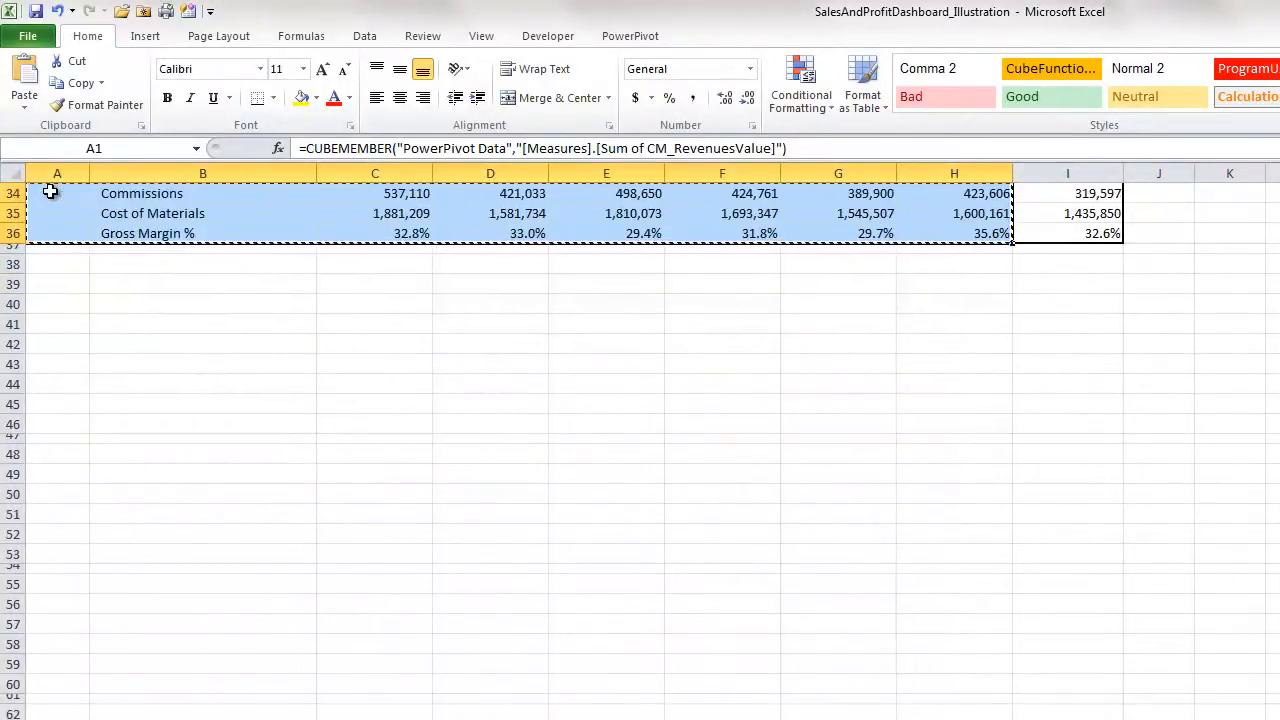
left_click(48, 284)
right_click(50, 286)
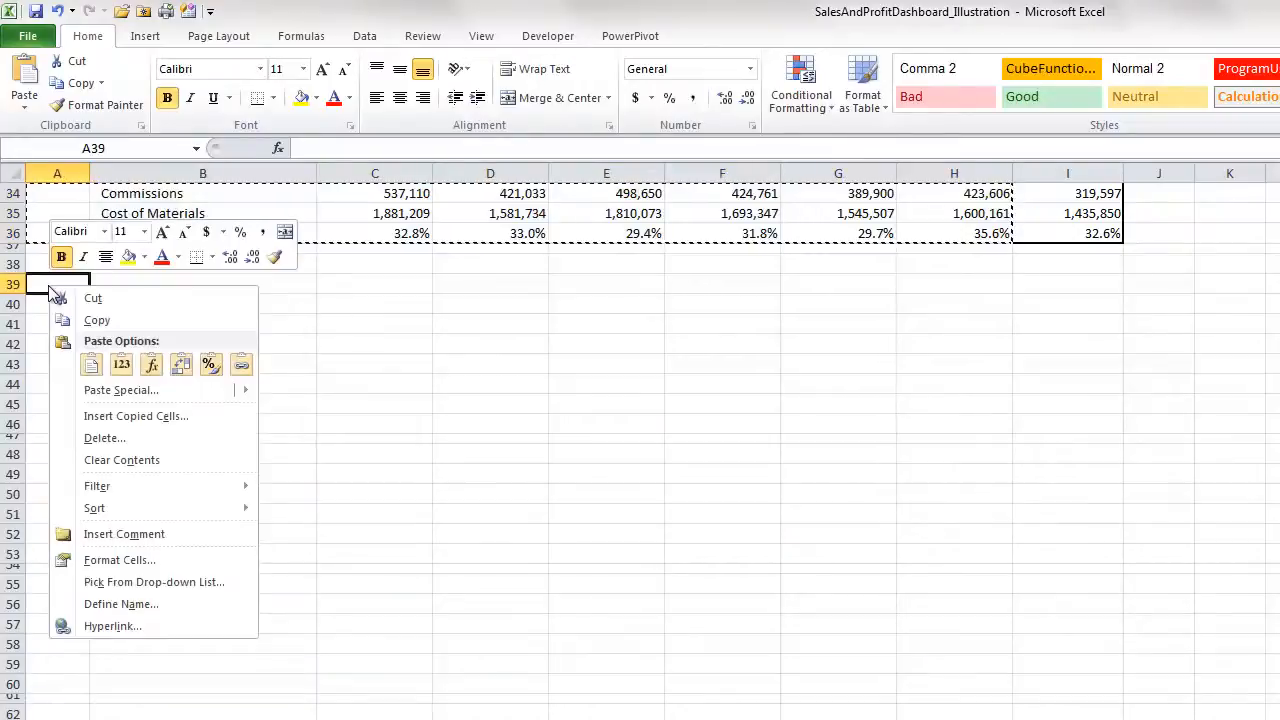
left_click(91, 364)
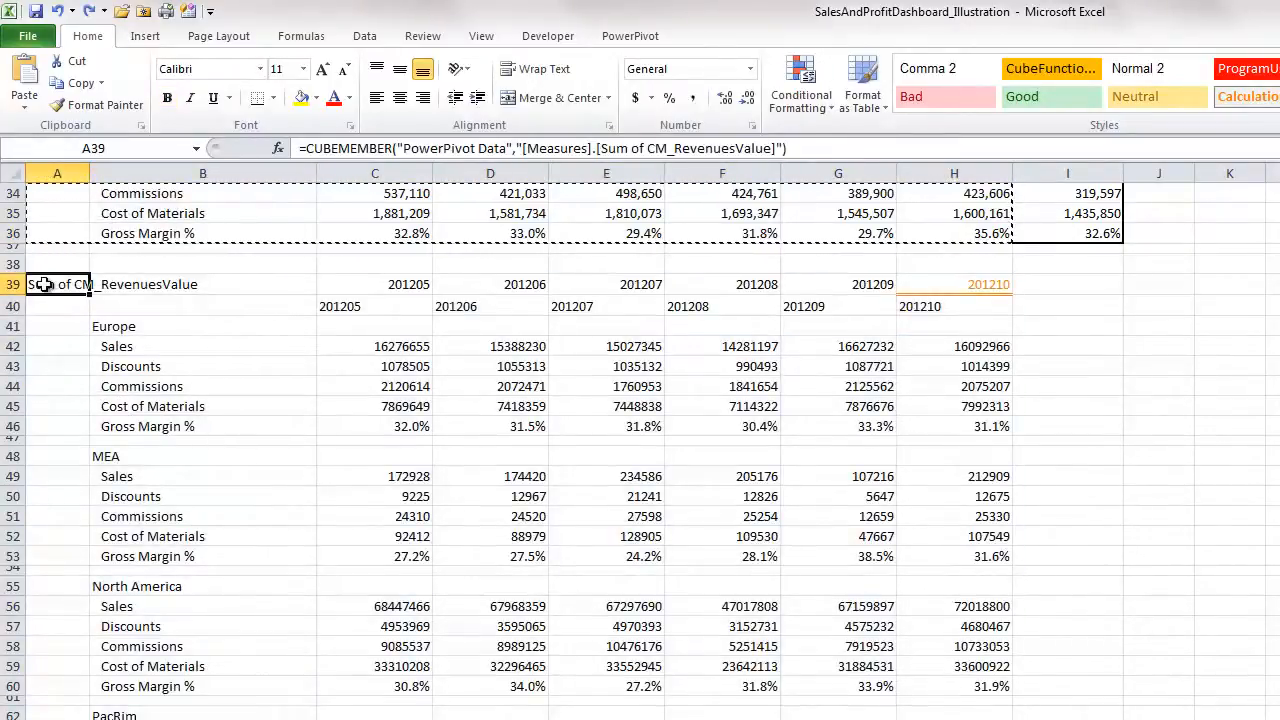
key("Escape")
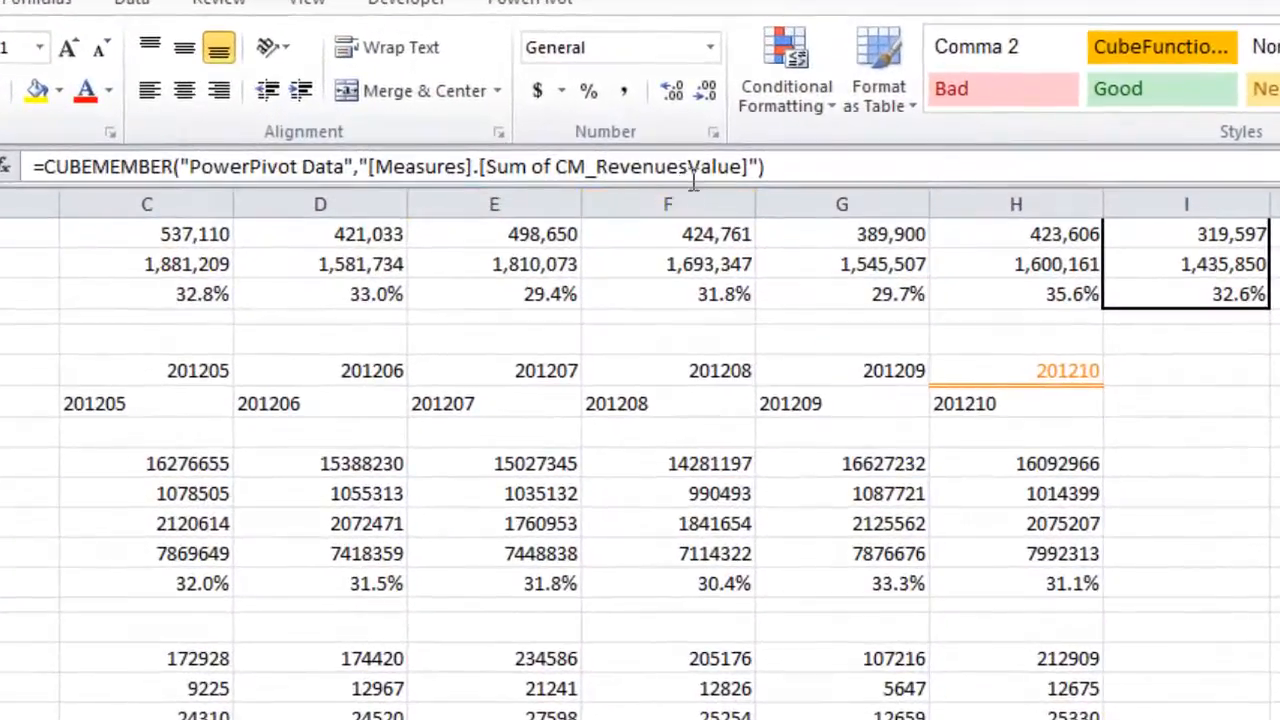
- Change A39's measure to Sum of CM_RevenuesBudgetValue
left_click(686, 167)
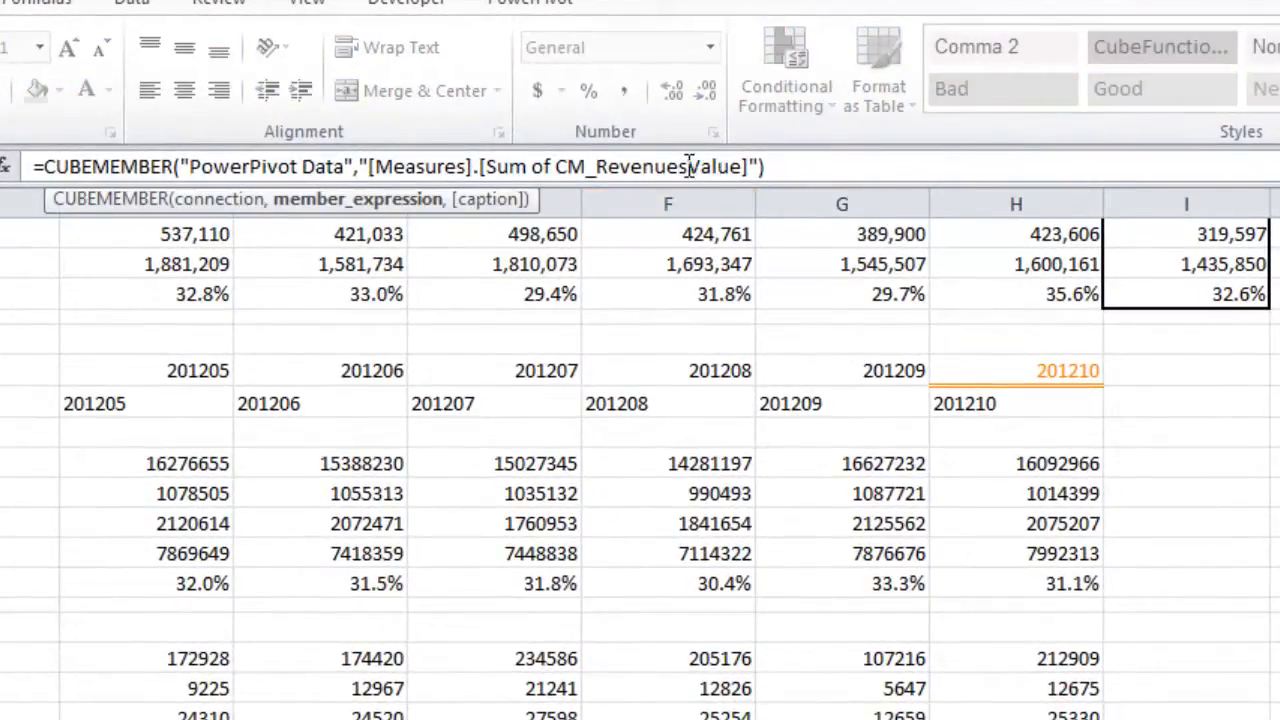
type("Budget")
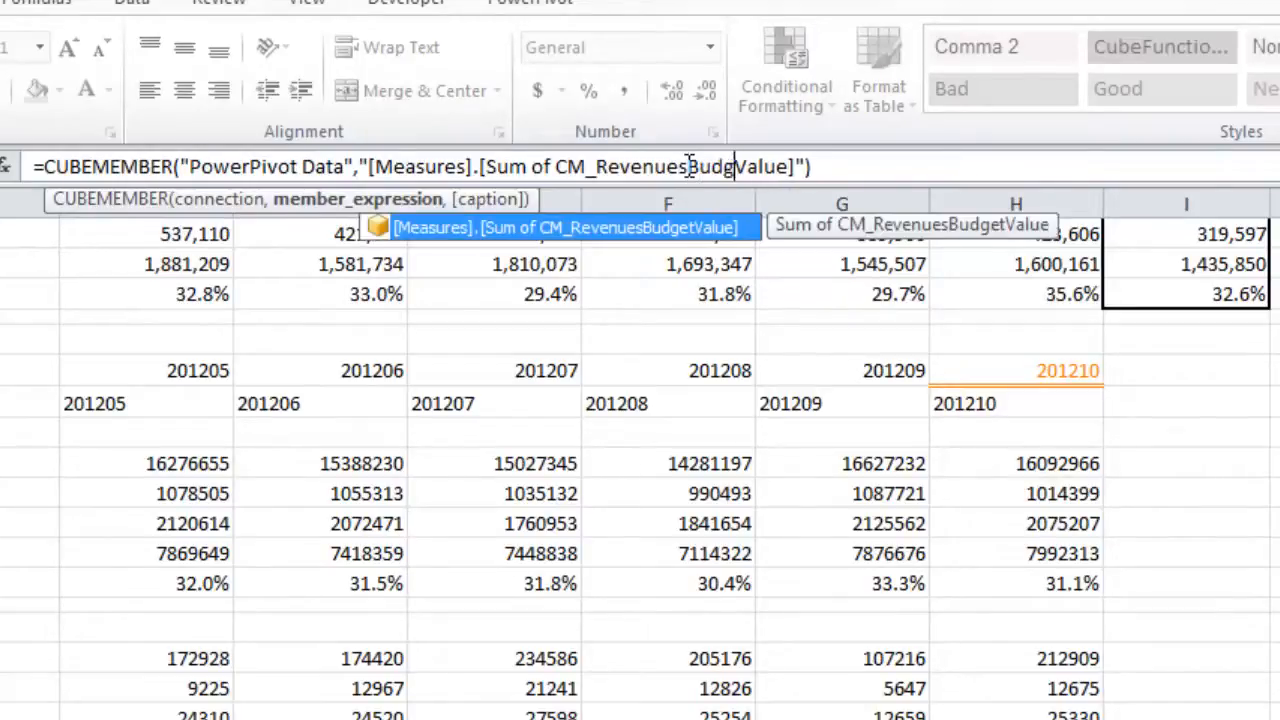
key("Return")
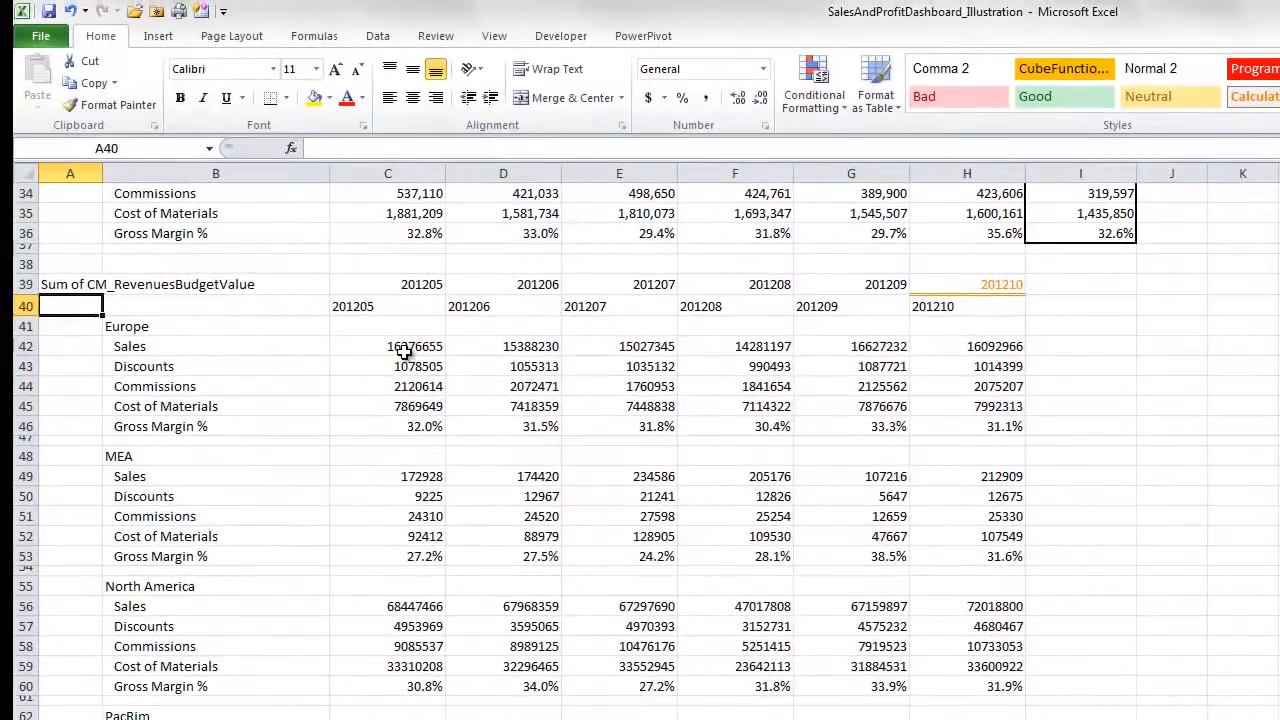
- Replace $a$1 with $a$39 in the copied table's formulas from C42 down
left_click_drag(403, 350, 967, 719)
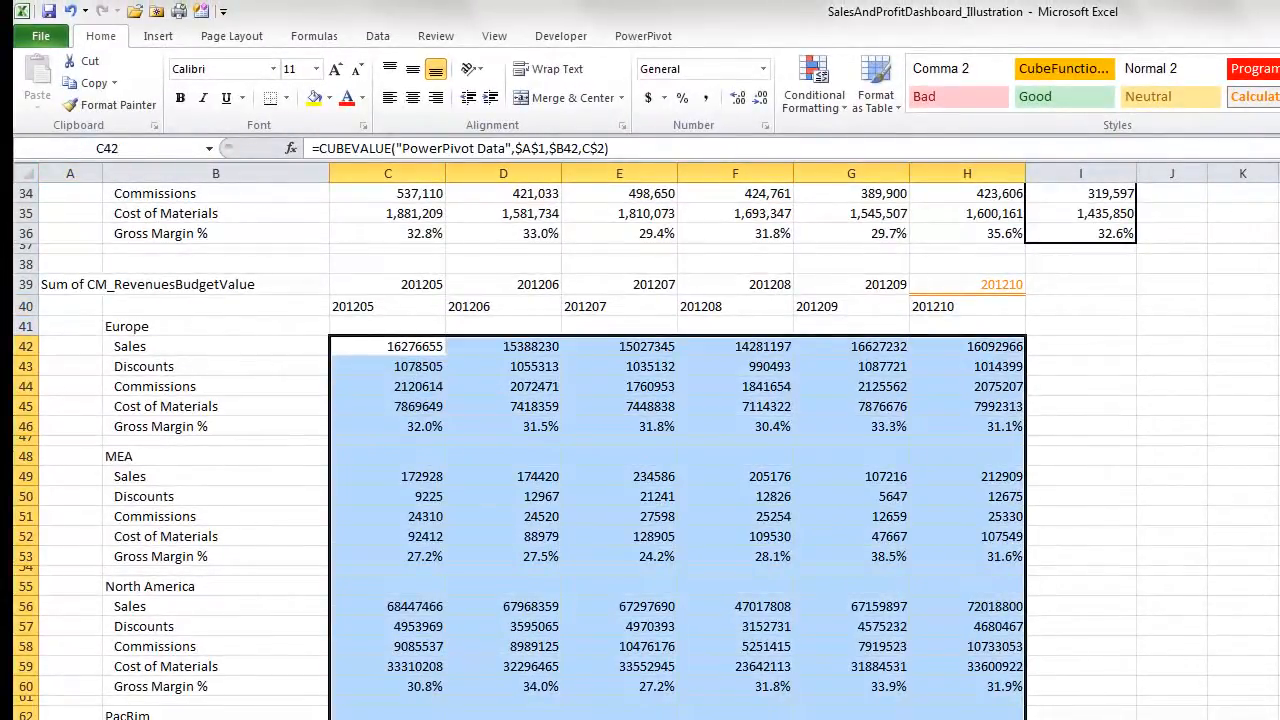
key("ctrl+h")
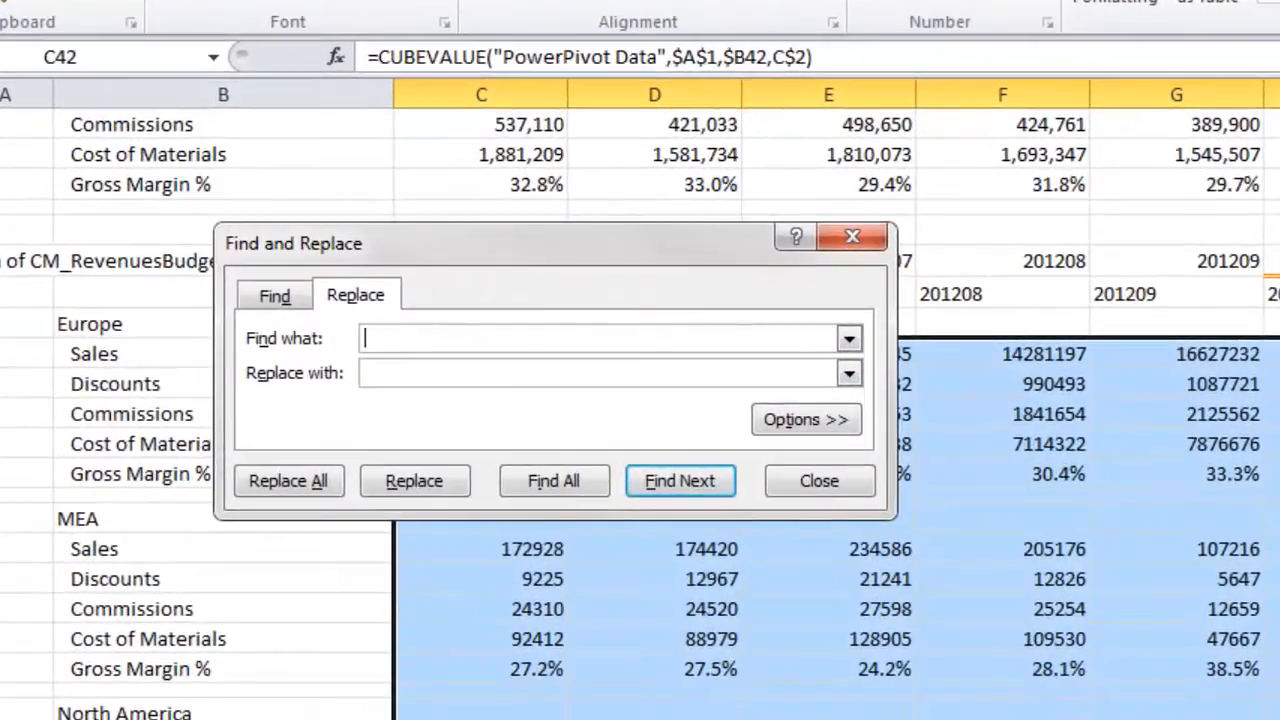
type("$a$1")
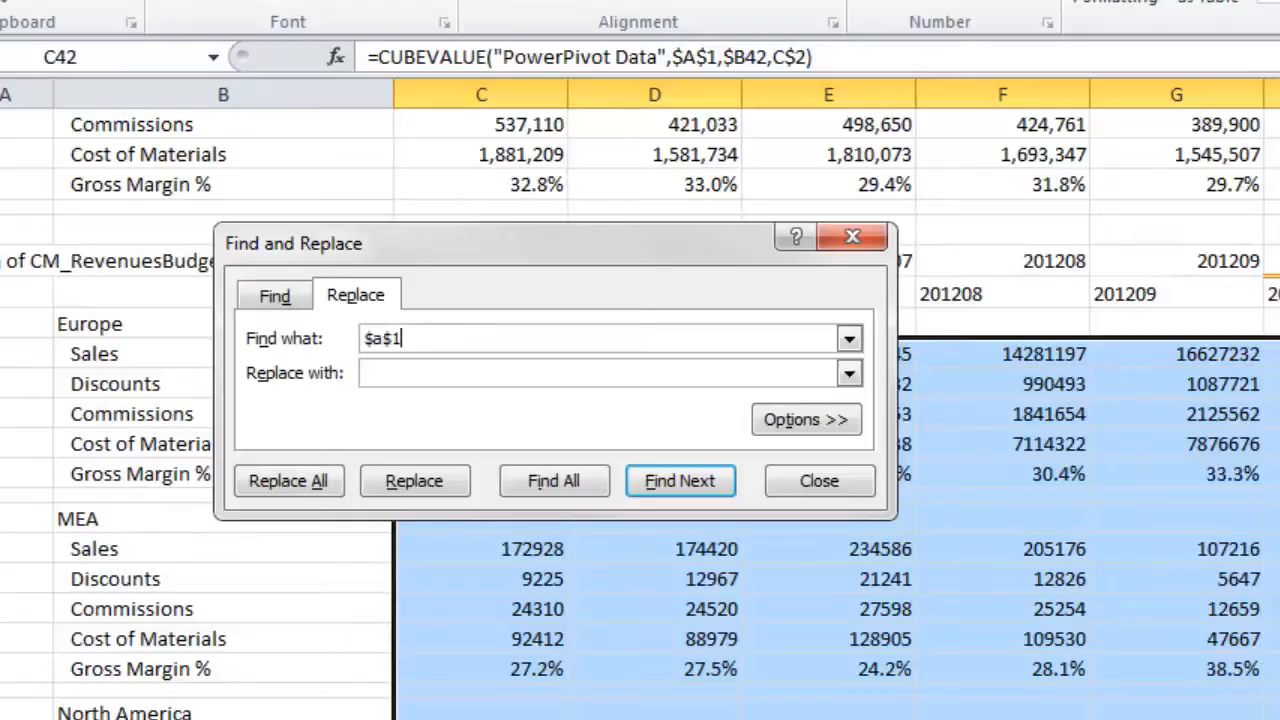
key("Tab")
type("$a$39")
left_click(306, 482)
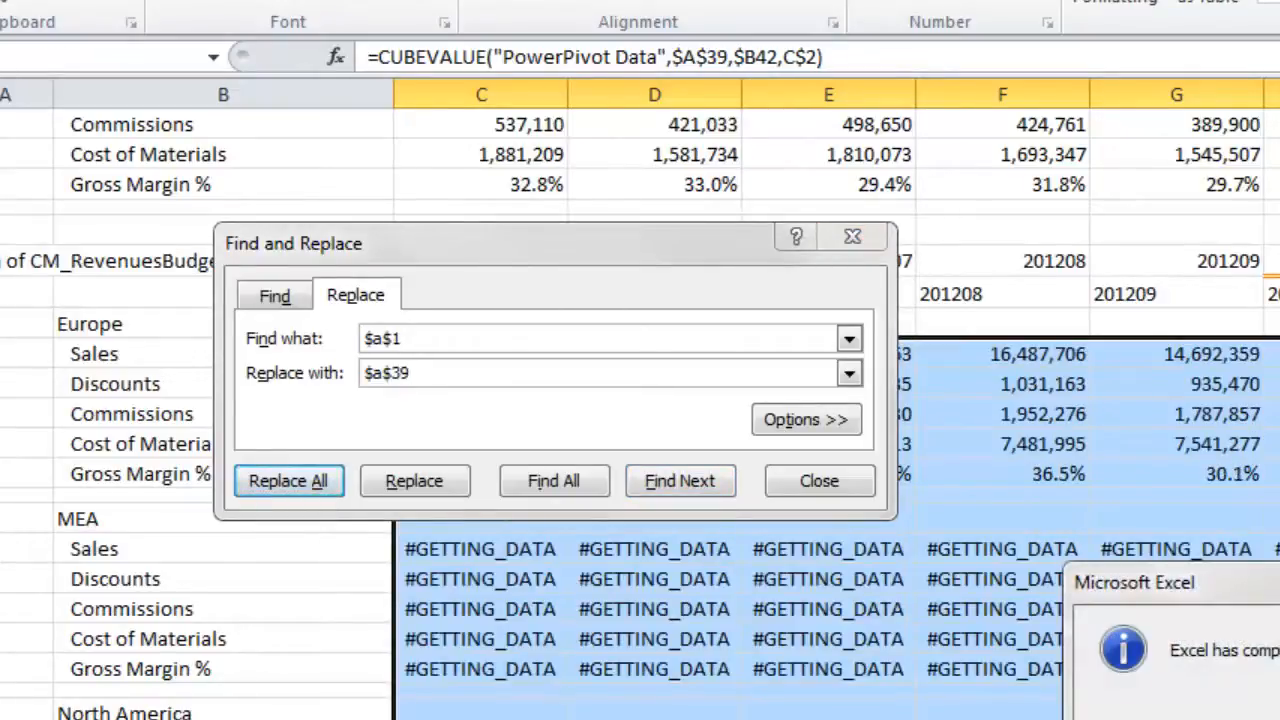
key("Return")
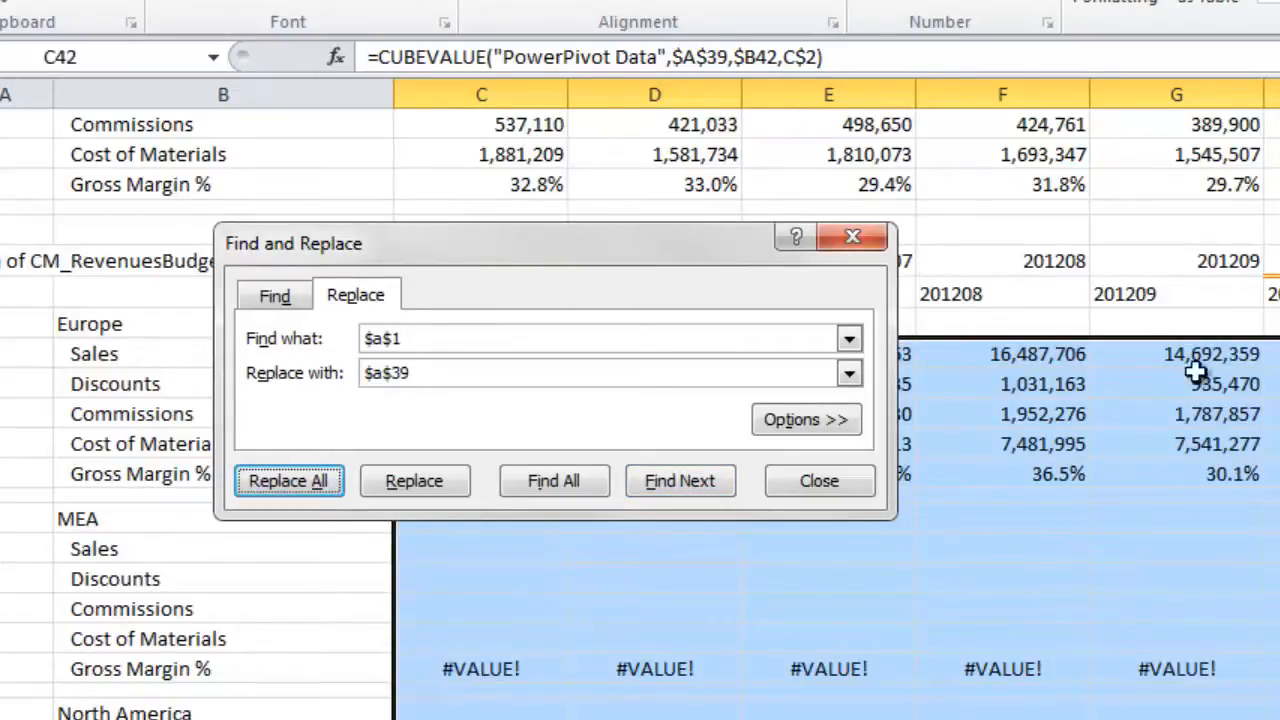
left_click(840, 480)
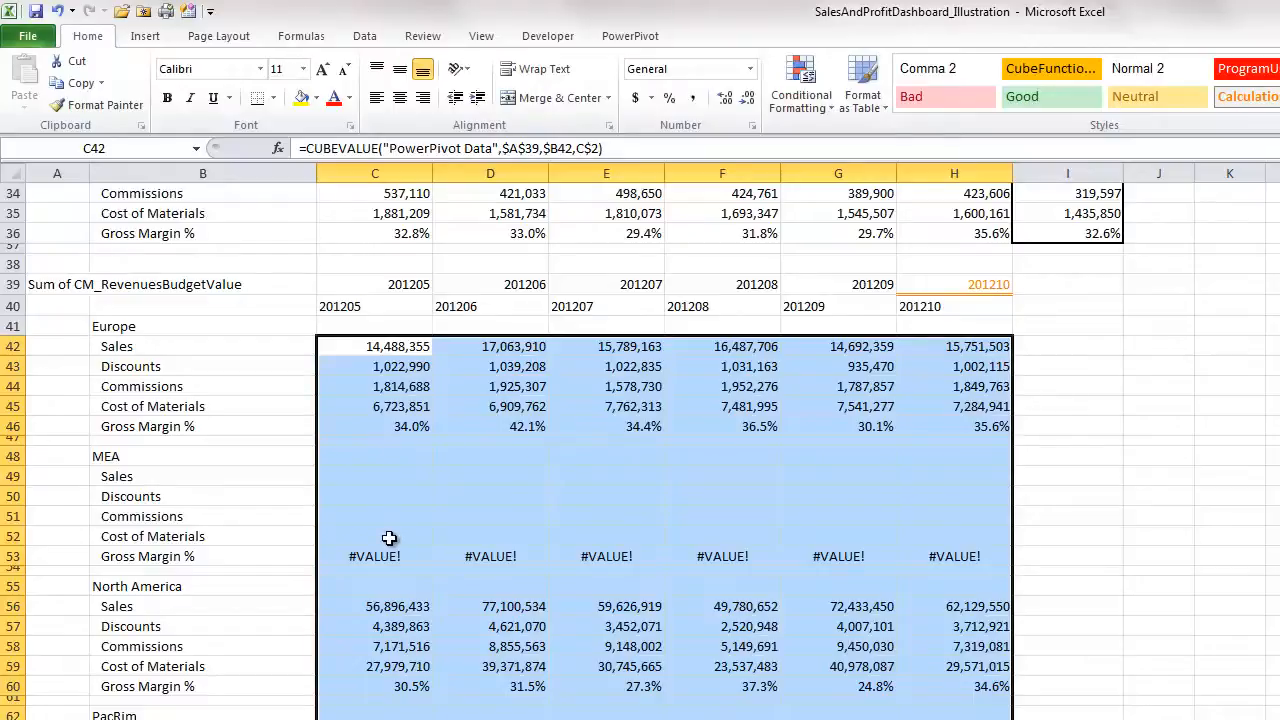
- Clear the copied month headers in C39:H40
scroll(389, 538, "up", 4)
left_click_drag(380, 505, 934, 523)
key("Delete")
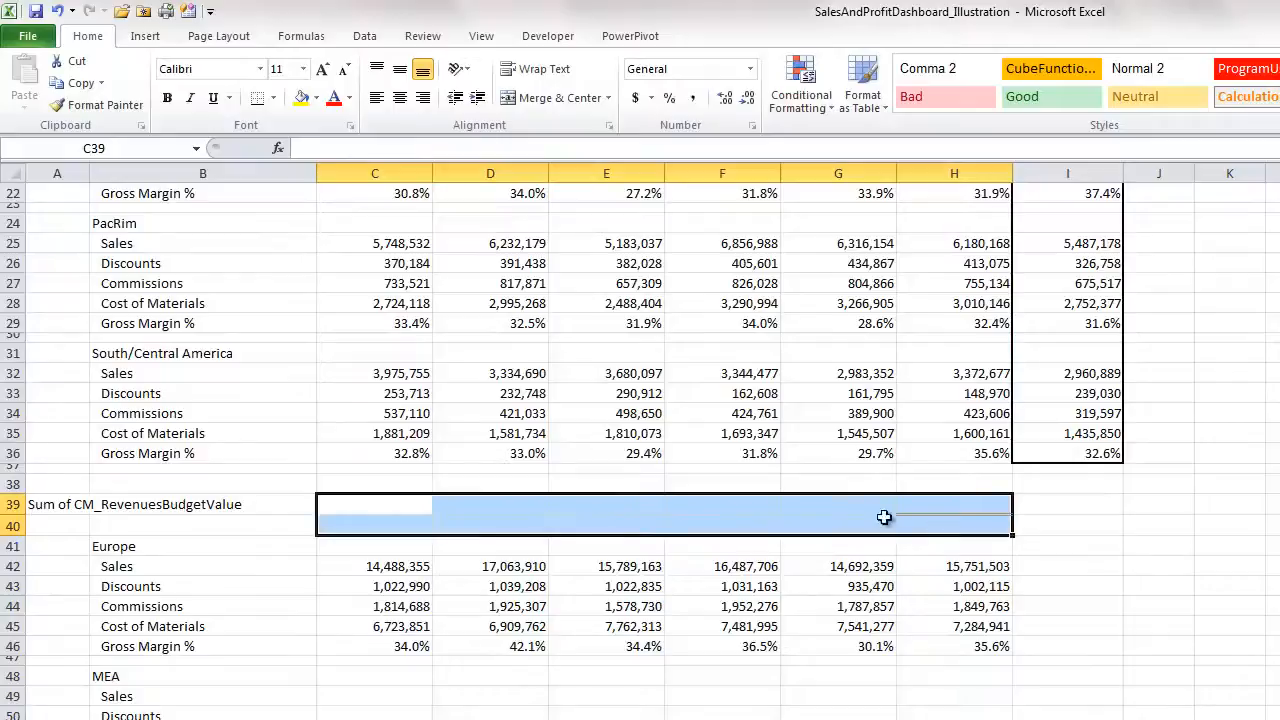
left_click(403, 566)
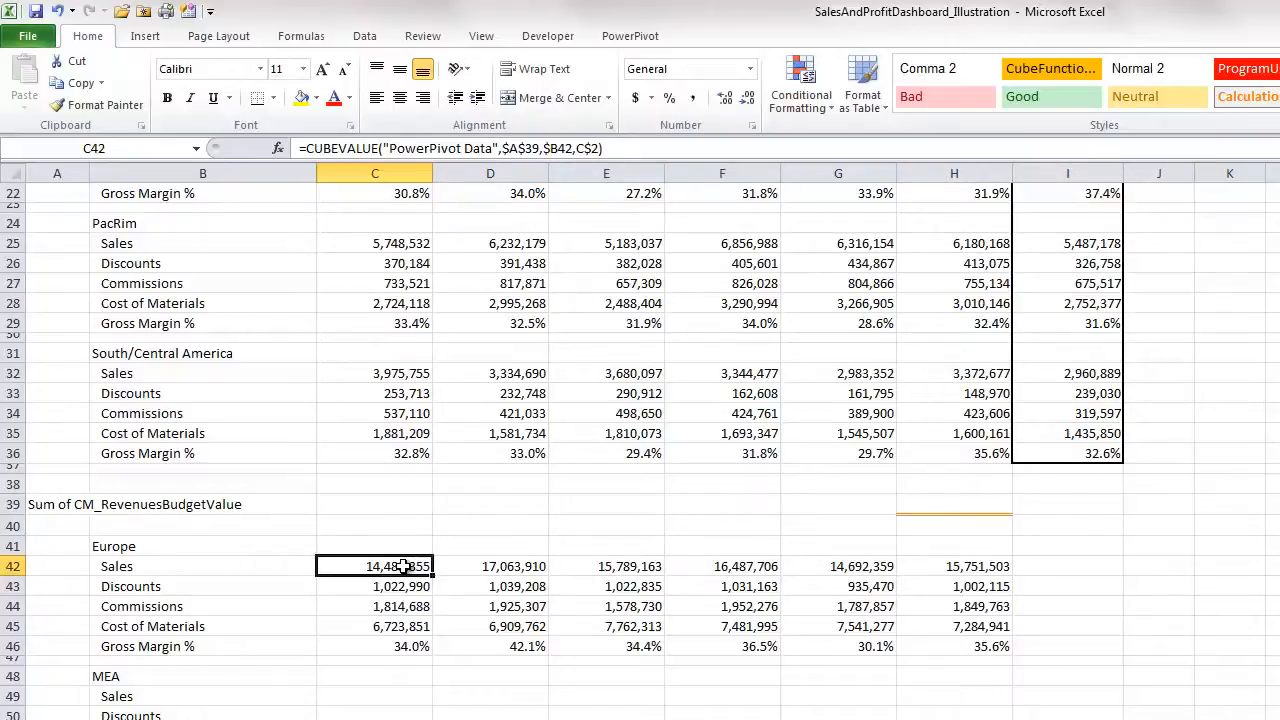
scroll(400, 566, "up", 7)
left_click(398, 258)
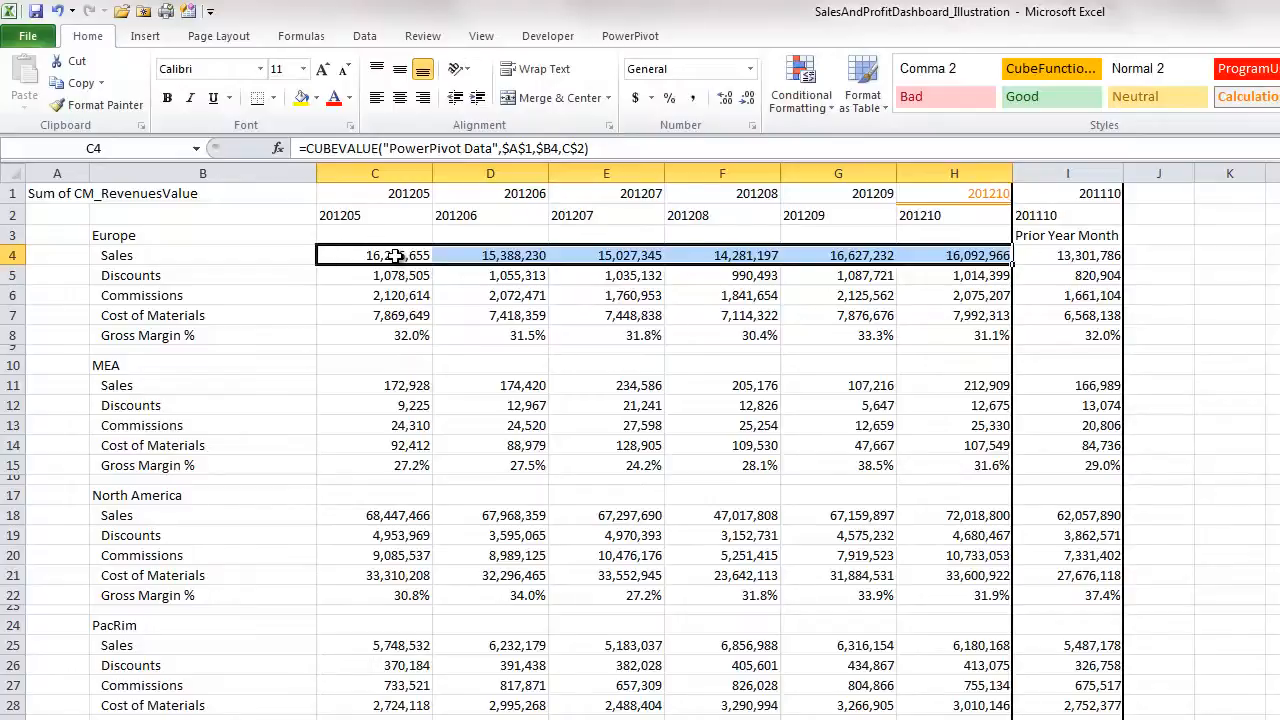
- Review the I4 prior-year sales and C78 margin variance formulas, then create the pivot table on a new worksheet
left_click(1097, 255)
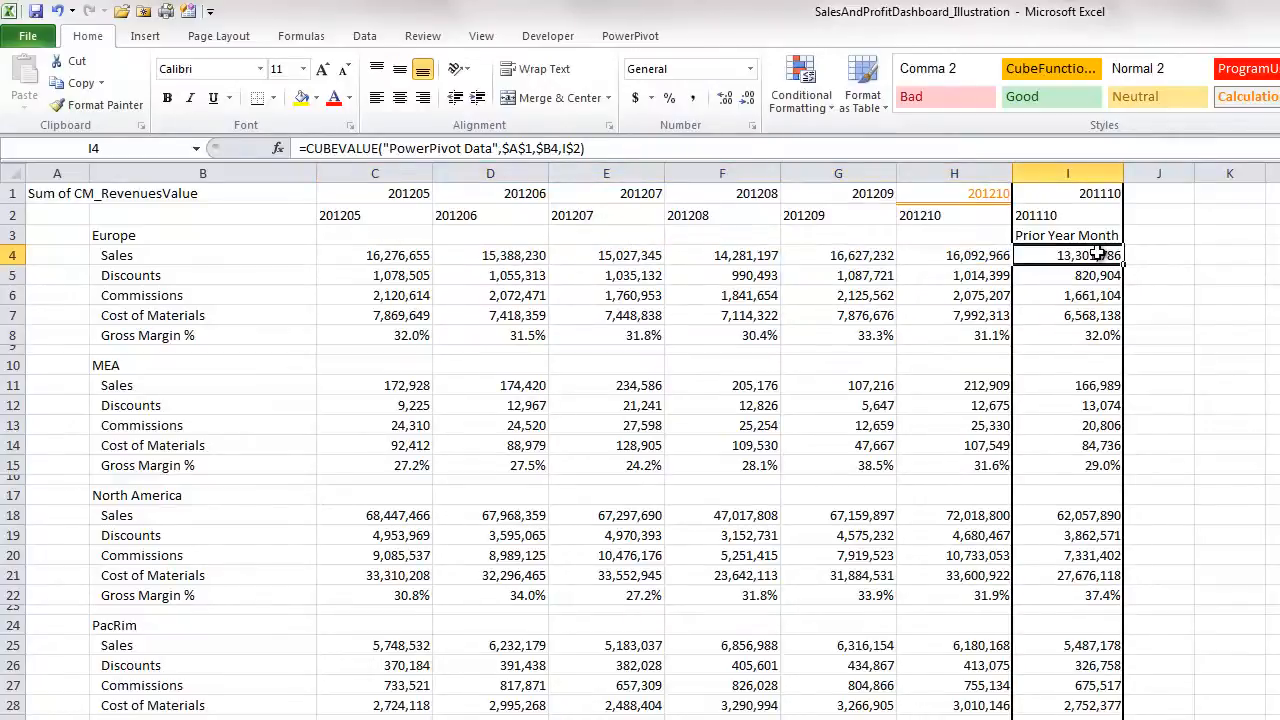
scroll(1097, 255, "down", 15)
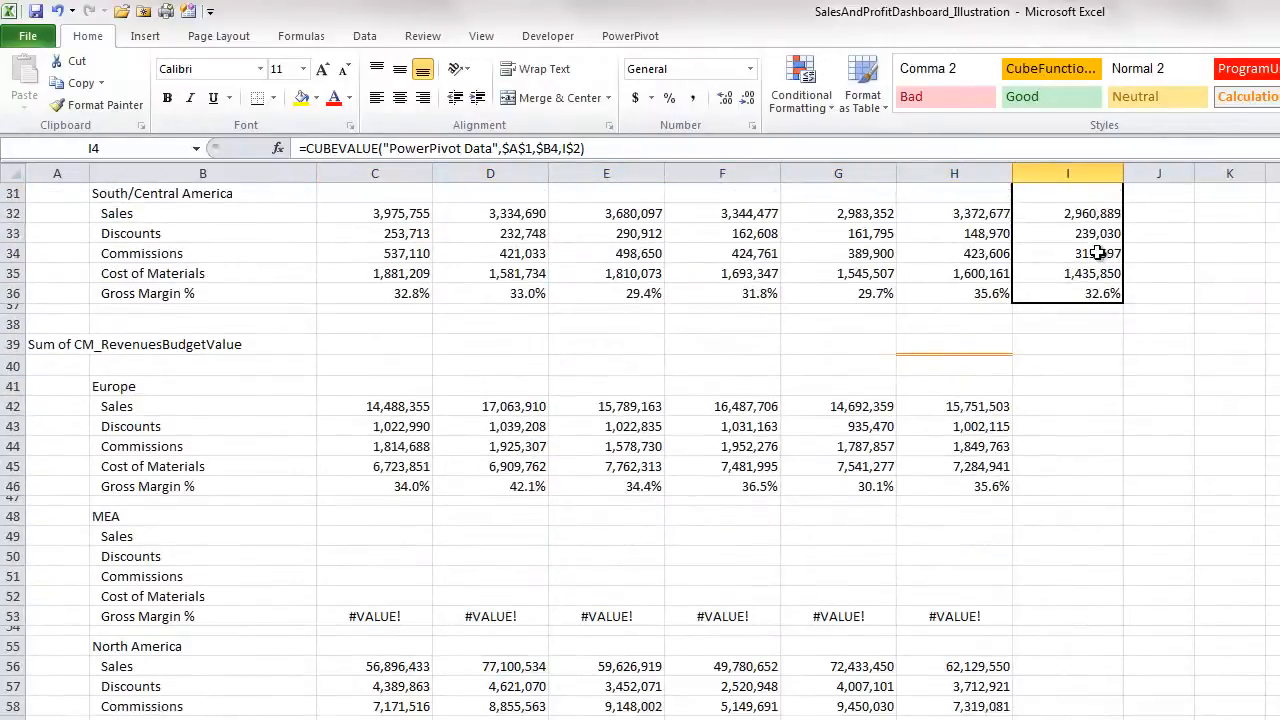
scroll(1097, 252, "down", 5)
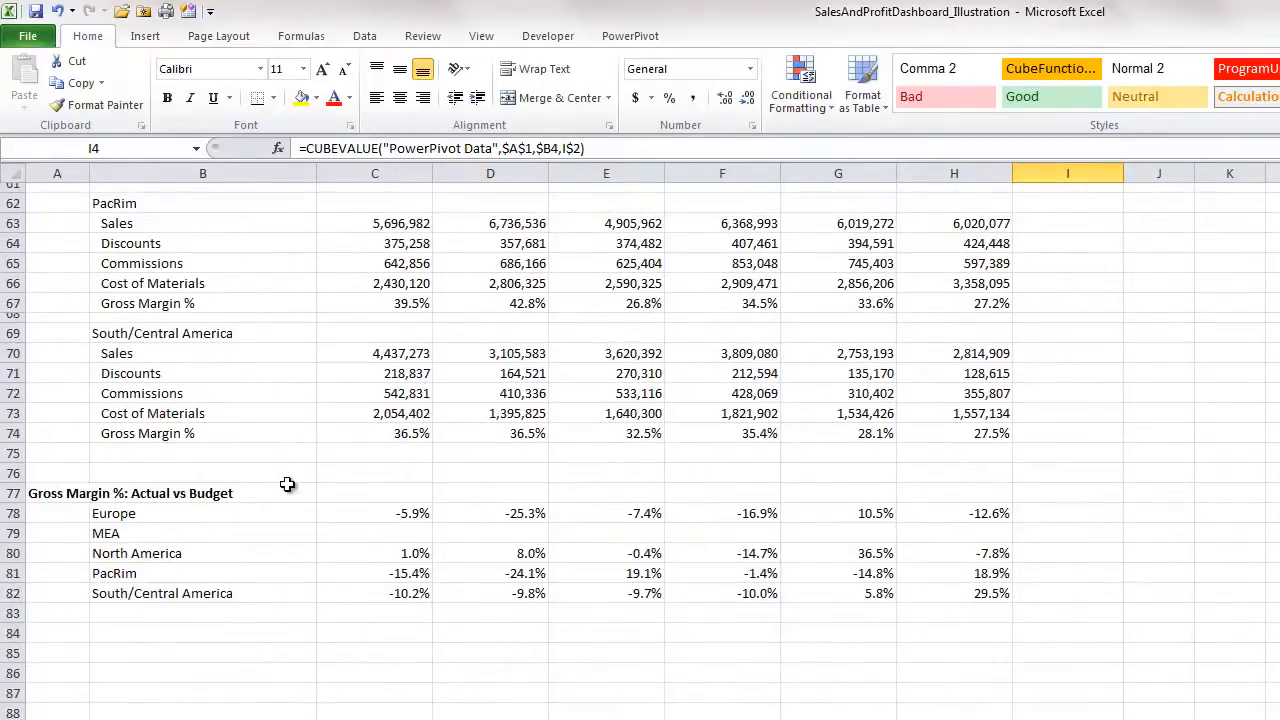
scroll(286, 486, "down", 2)
left_click(402, 403)
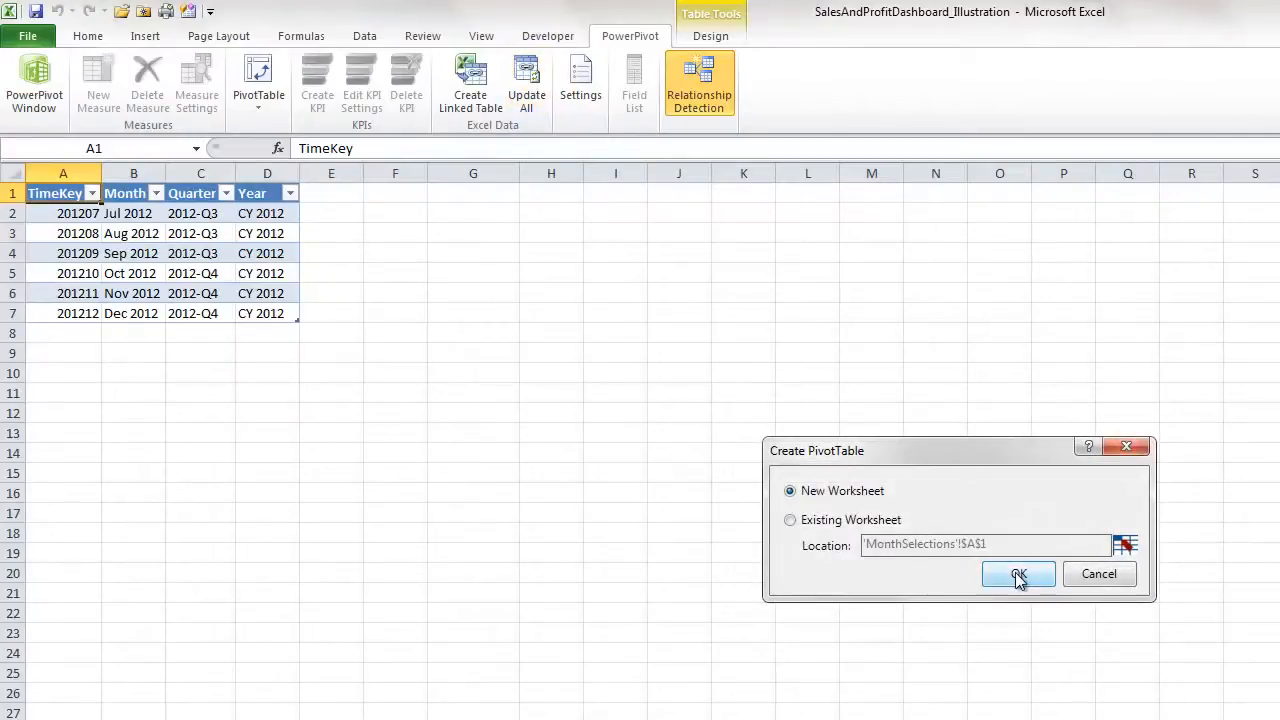
left_click(1018, 575)
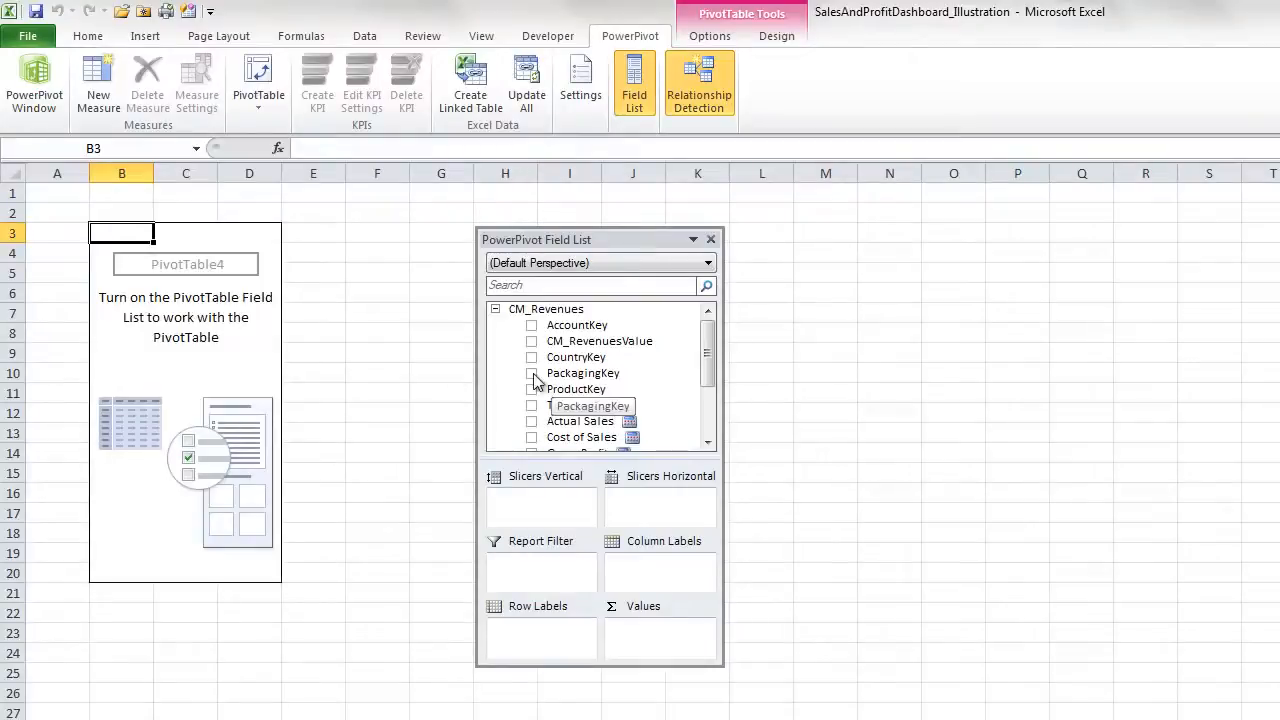
- Drag MonthSelections' Month field into Slicers Vertical in the PowerPivot Field List
left_click_drag(706, 371, 710, 422)
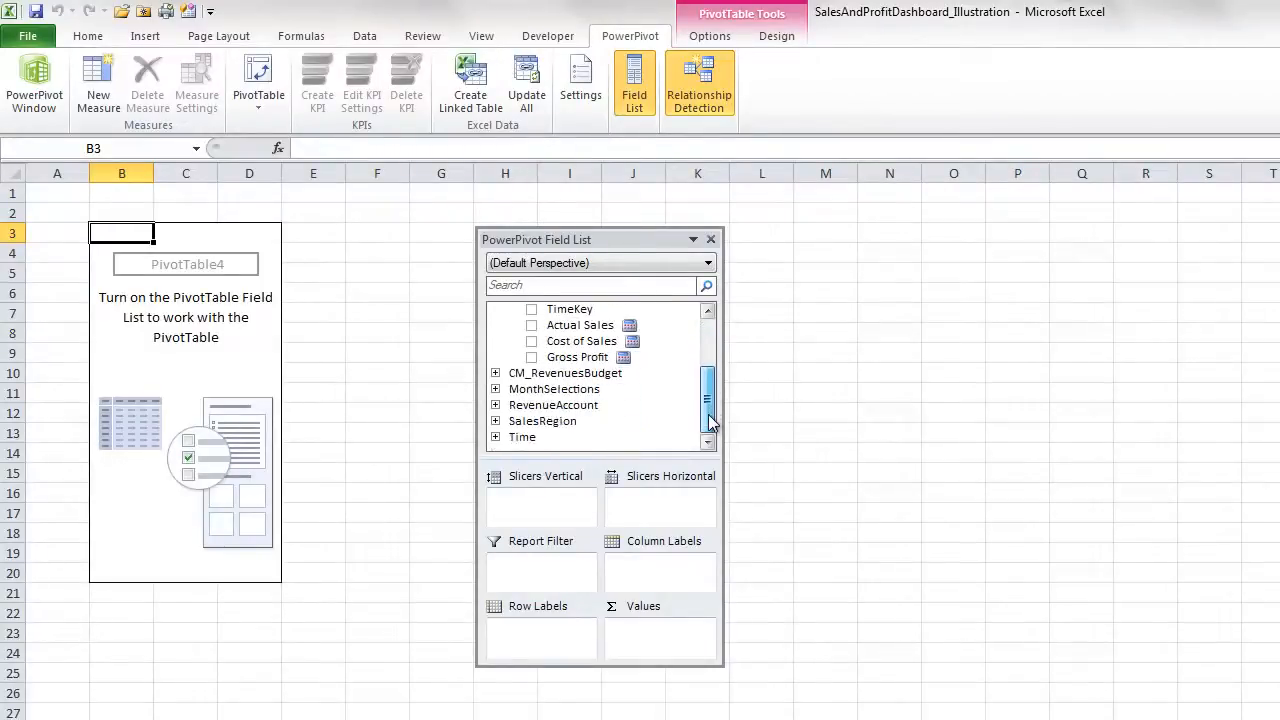
left_click(495, 389)
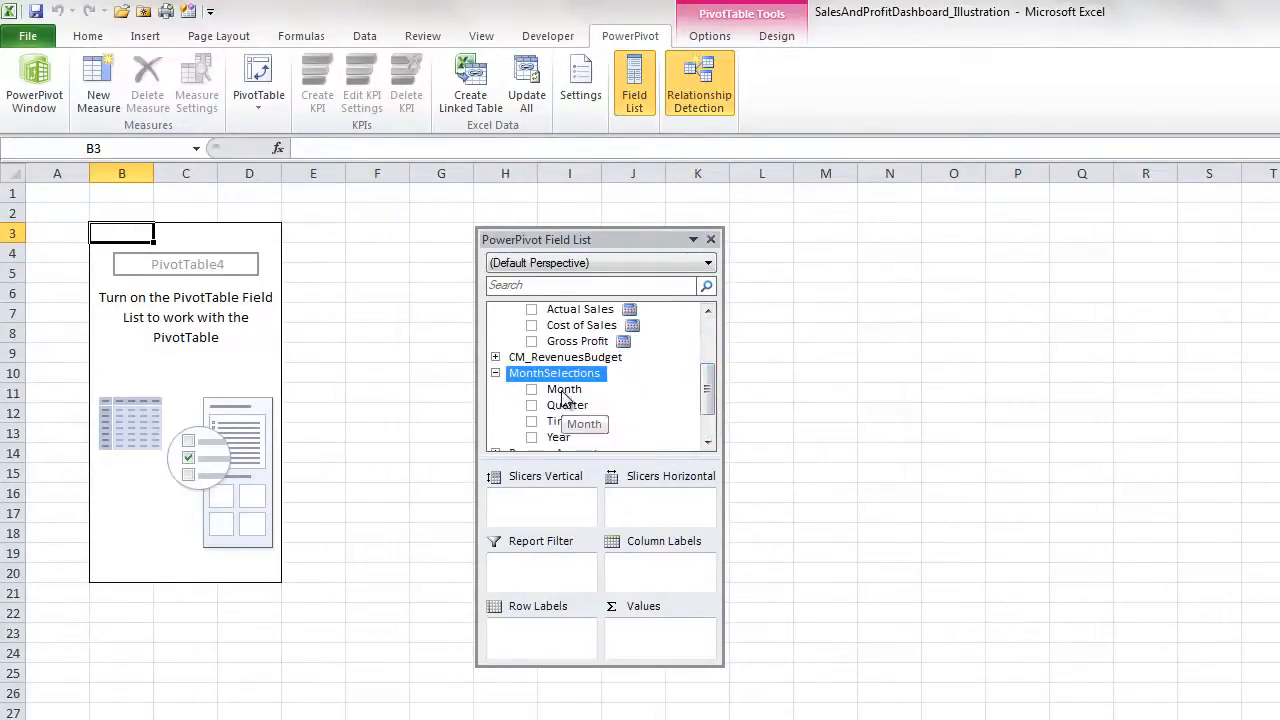
left_click_drag(563, 393, 529, 504)
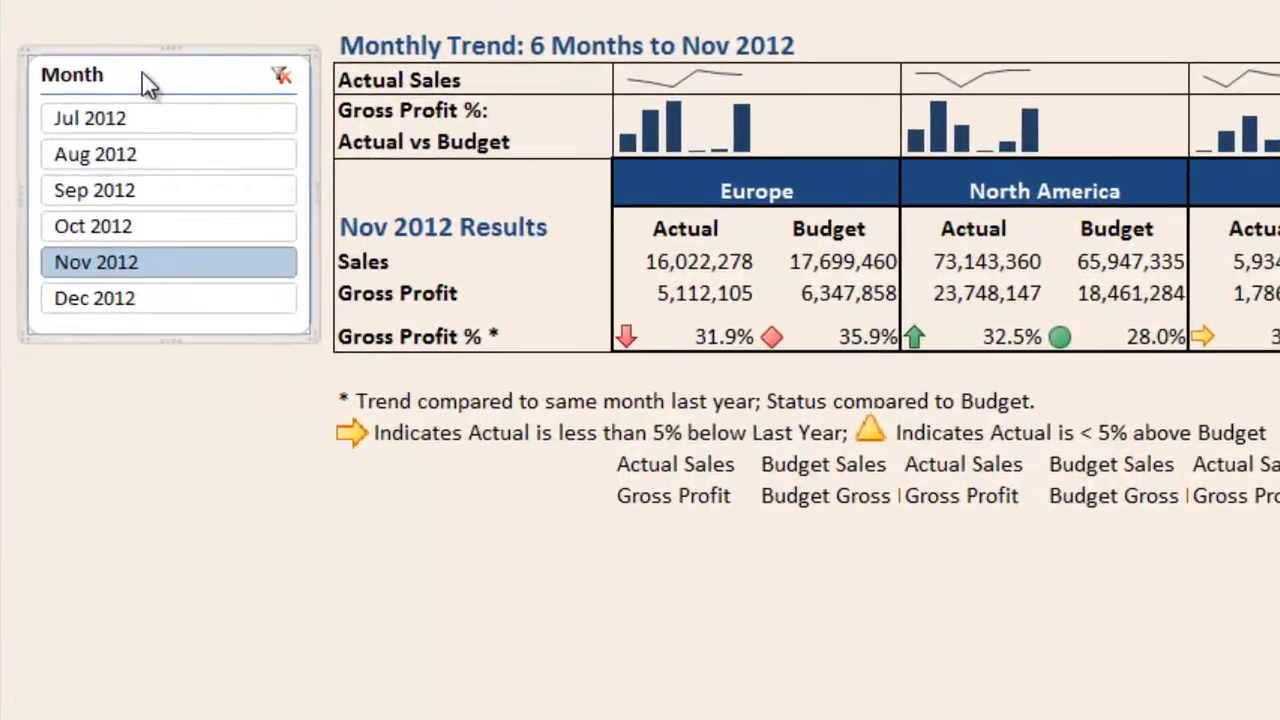
right_click(145, 80)
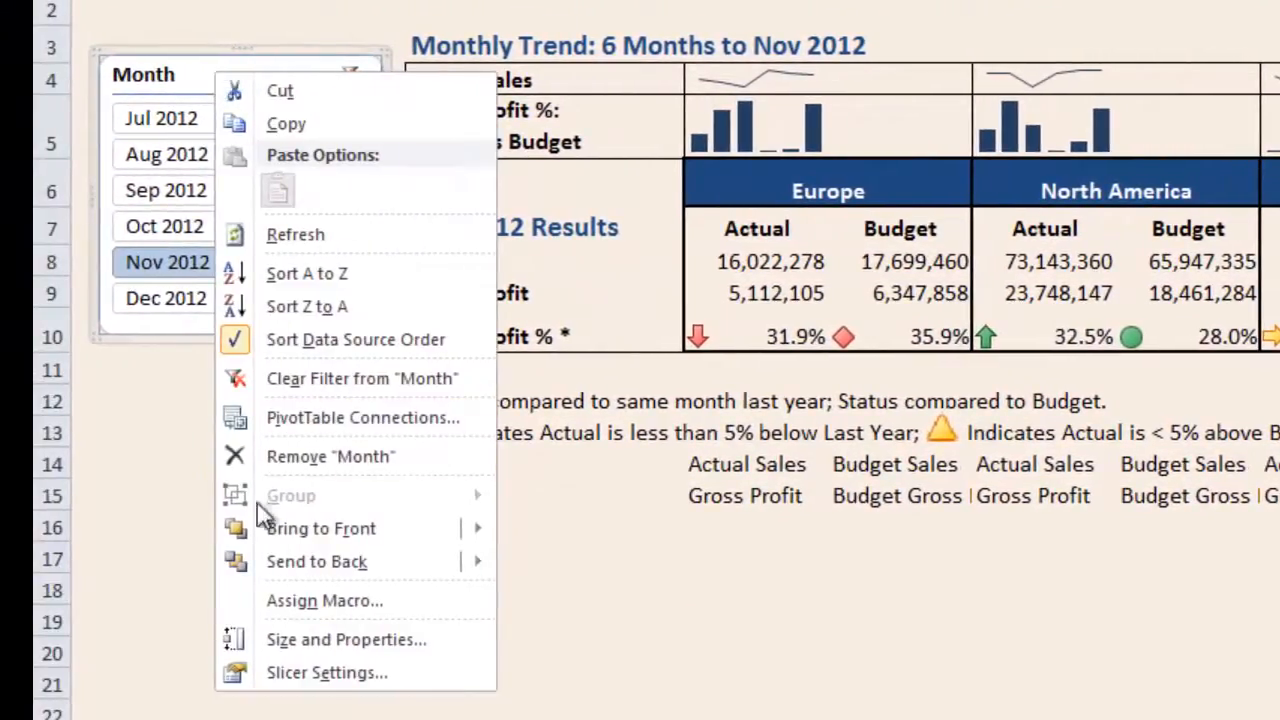
left_click(352, 676)
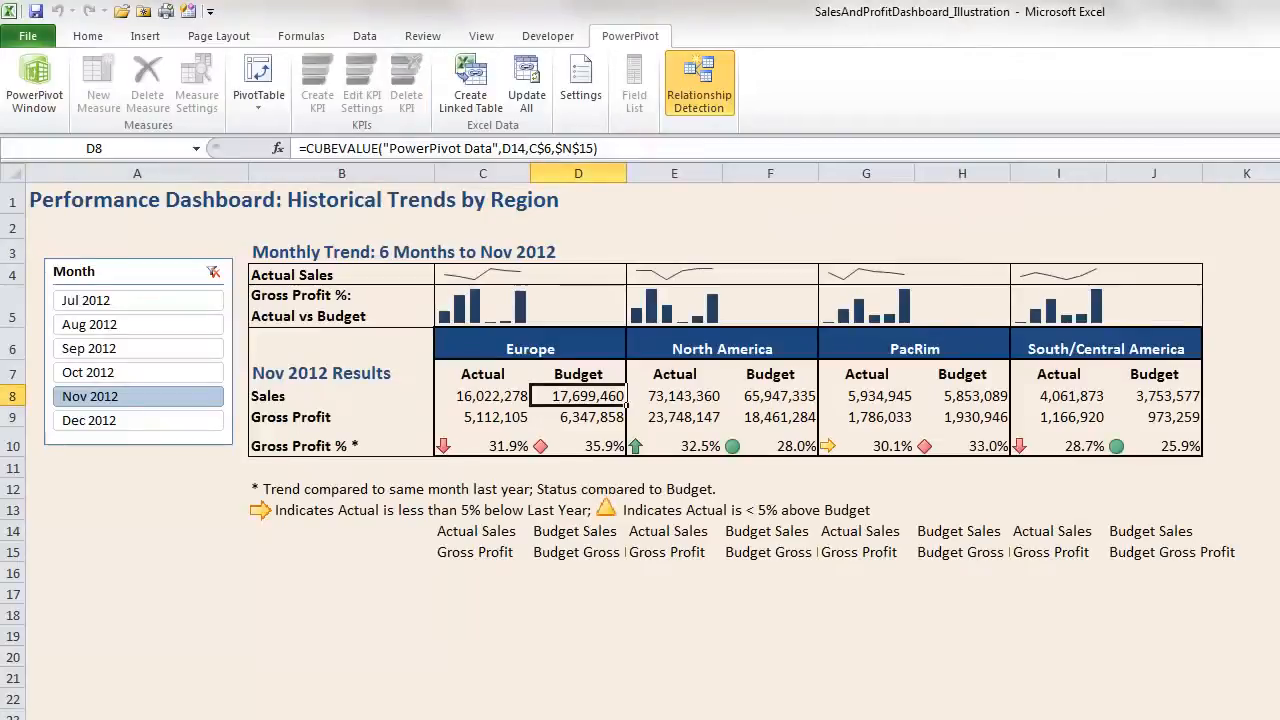
- Inspect the slicer-month formula, the Gross Profit trend cell and the Monthly Trend title formula
scroll(640, 450, "right", 4)
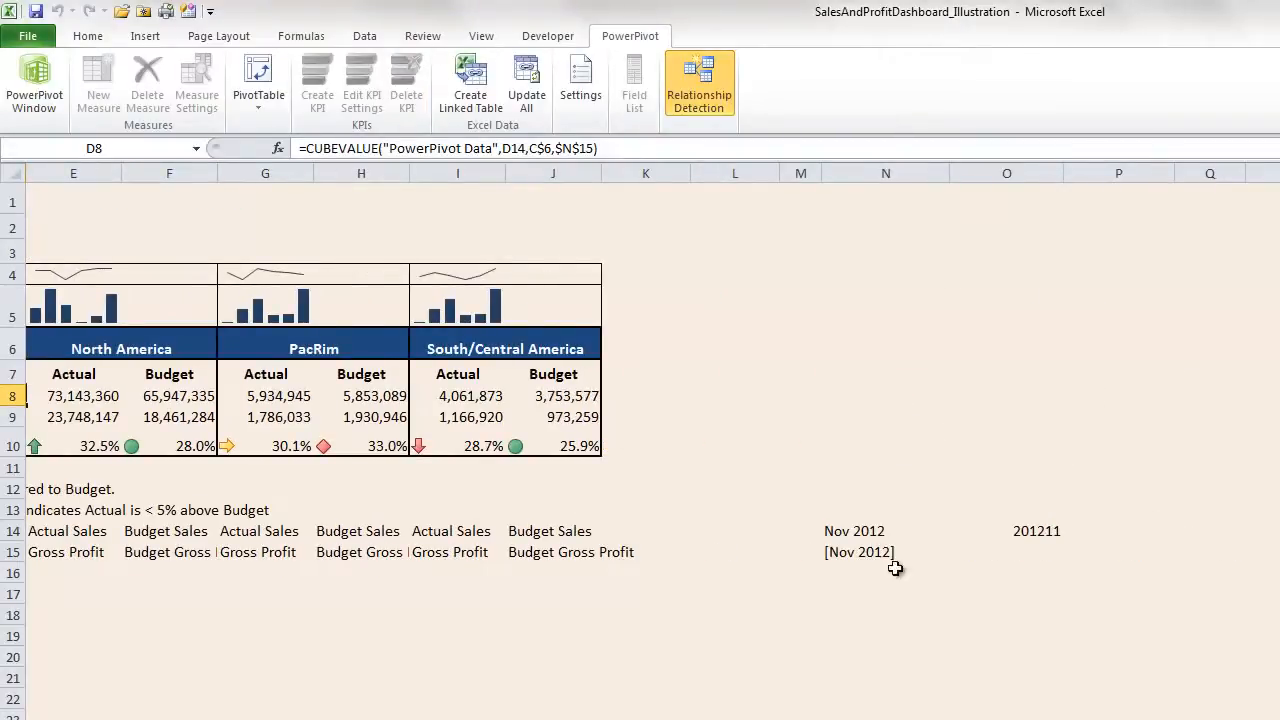
left_click(857, 530)
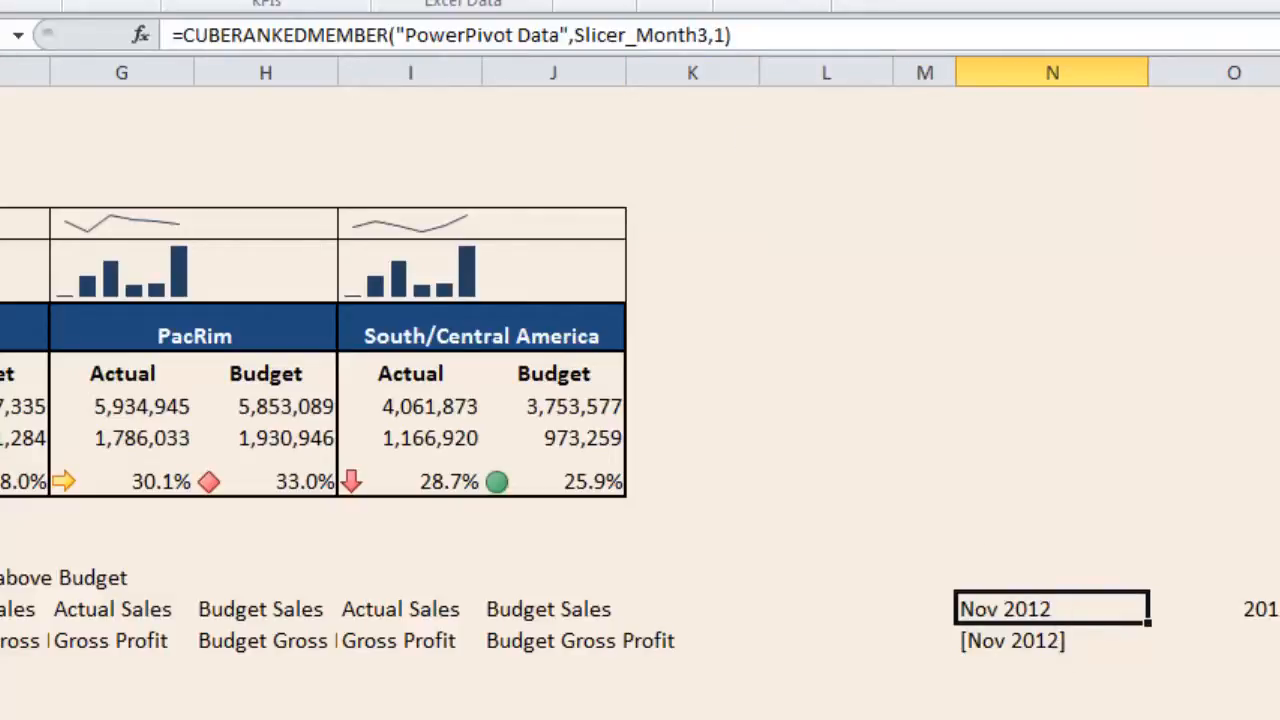
scroll(640, 360, "left", 5)
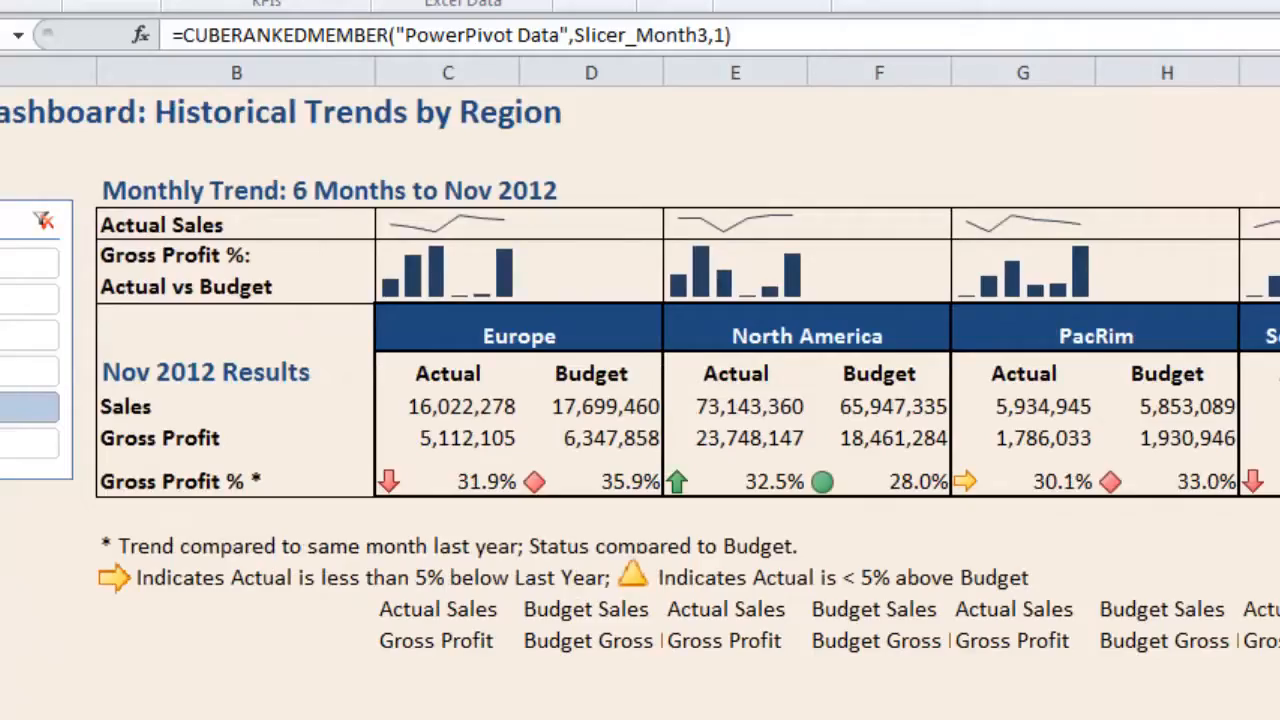
left_click(472, 192)
left_click(123, 191)
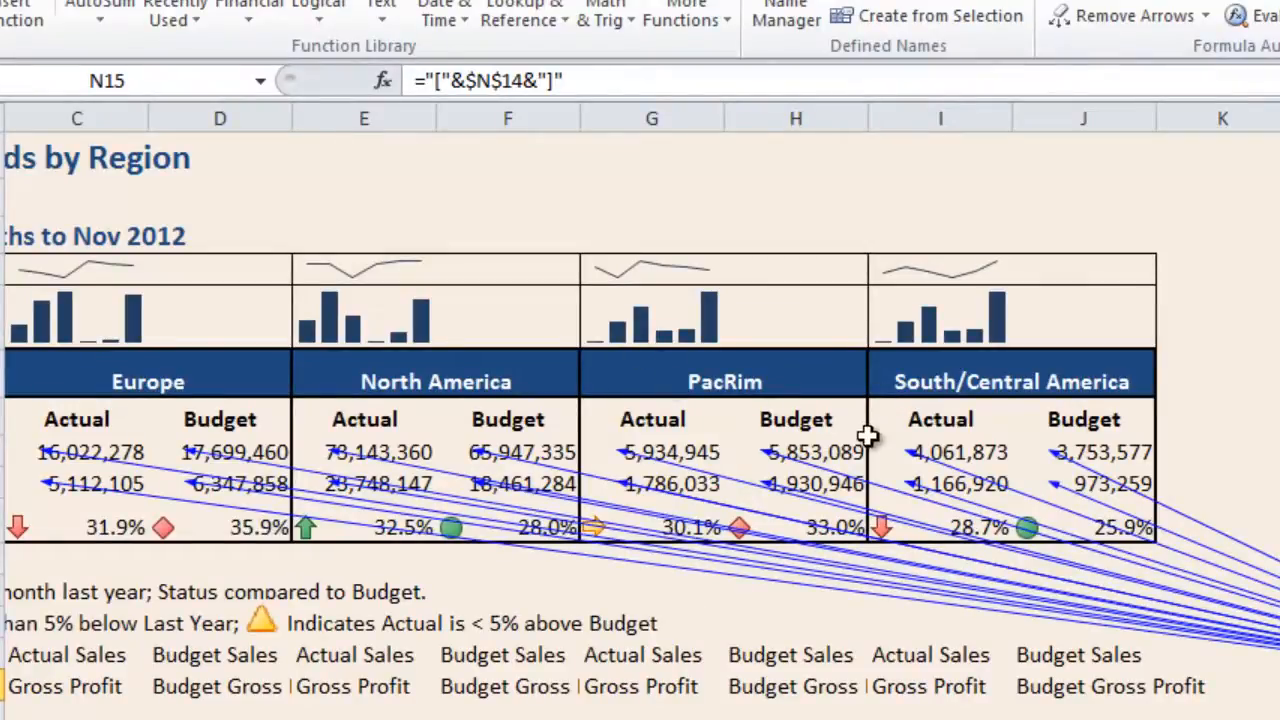
- Check G8's CUBEVALUE formula for PacRim actual sales
left_click(665, 453)
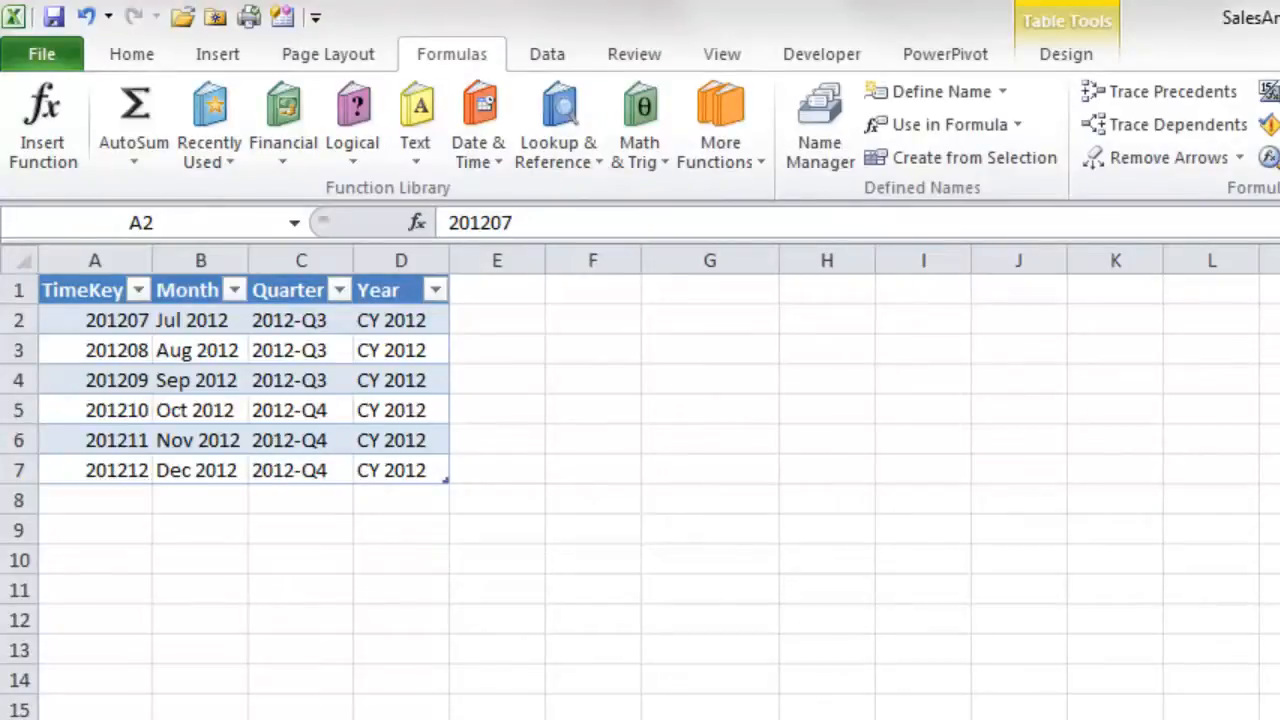
- Use the Name Box to select the Table1 month table, then the MonthColumn named range
left_click(294, 222)
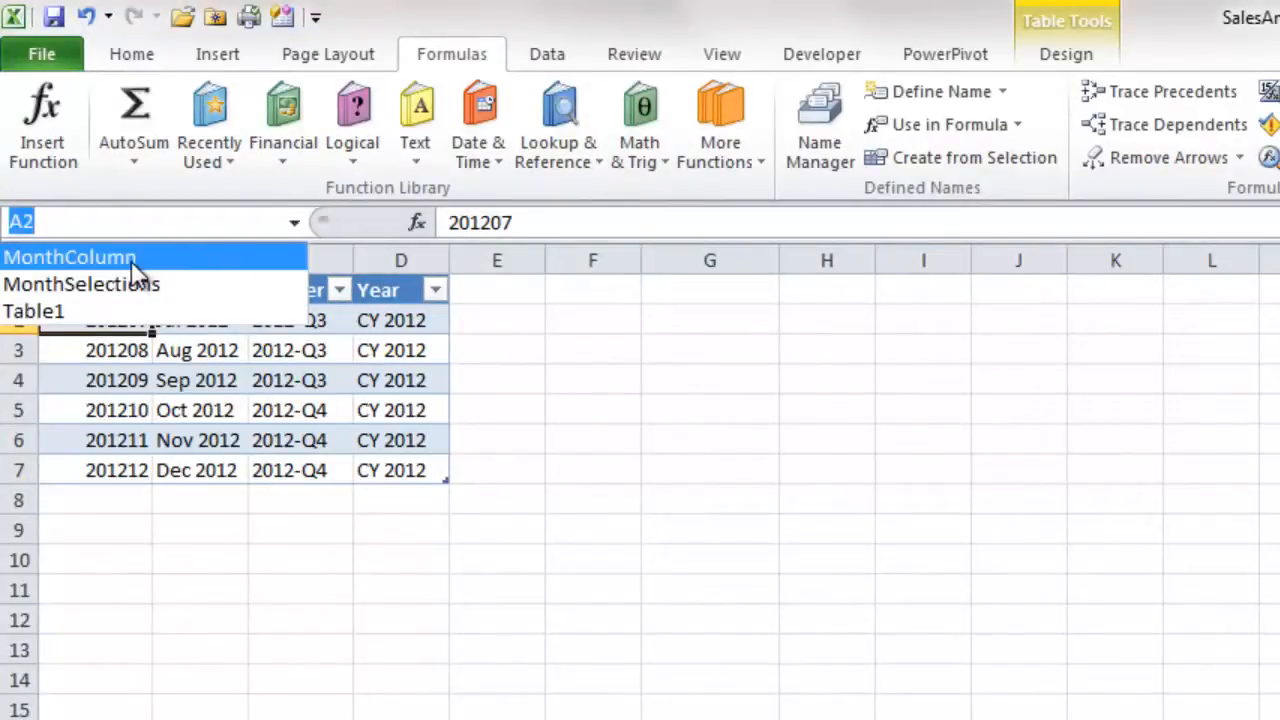
left_click(134, 310)
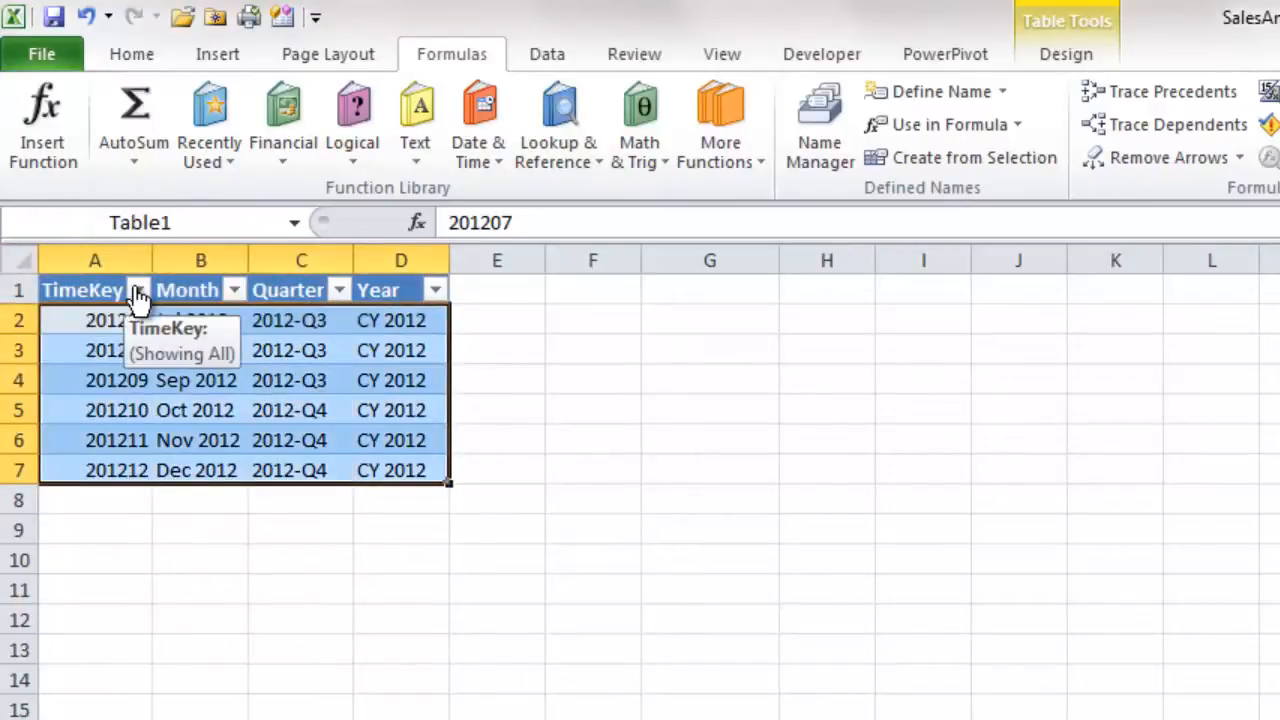
left_click(294, 222)
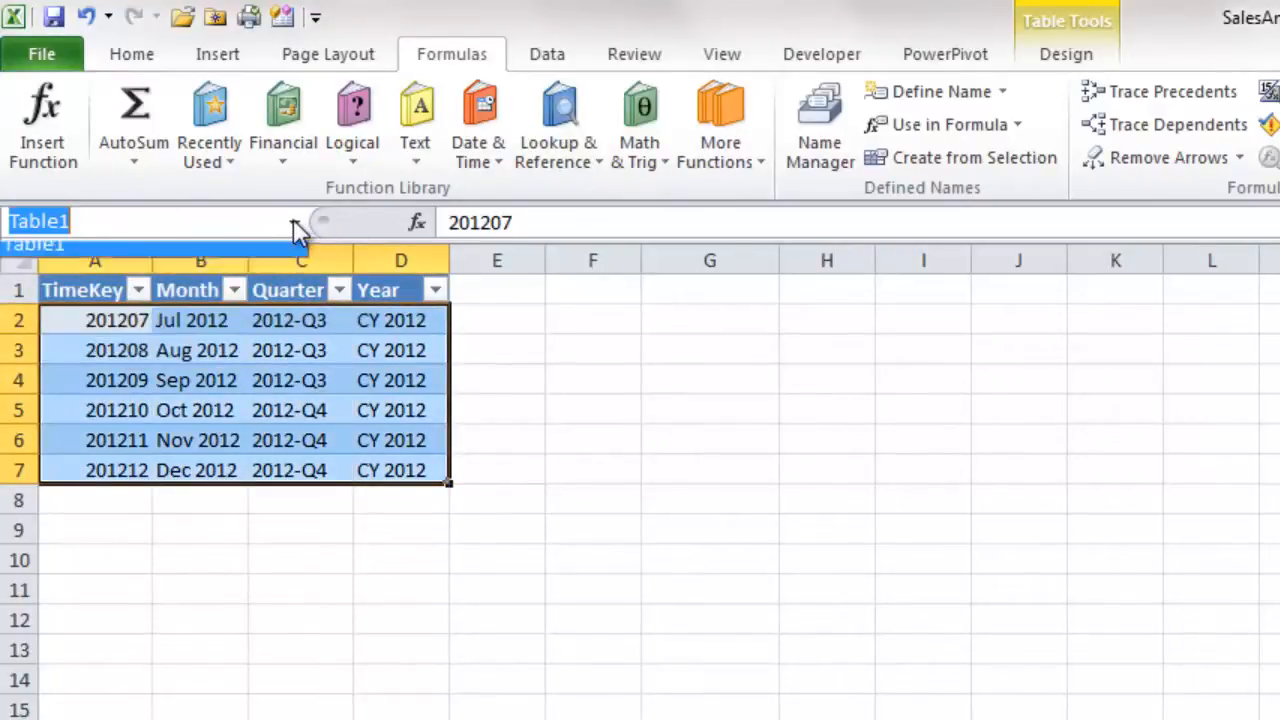
left_click(143, 257)
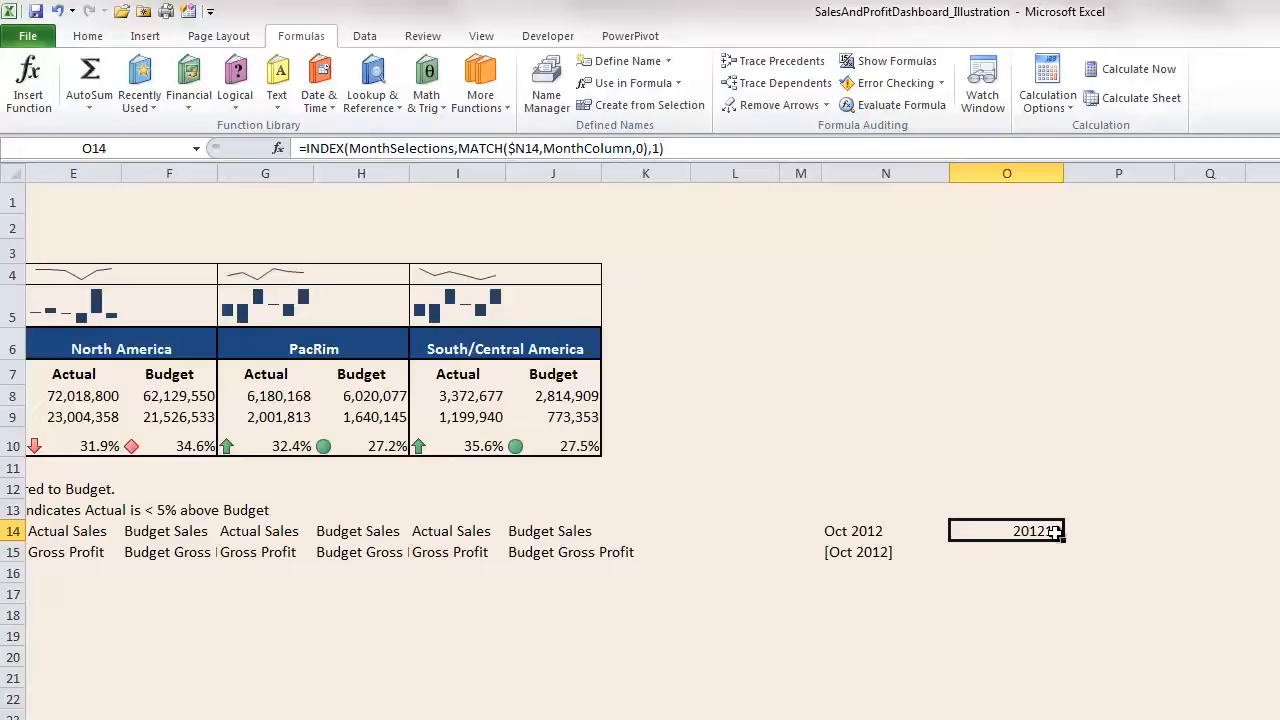
key("ctrl+Page_Down")
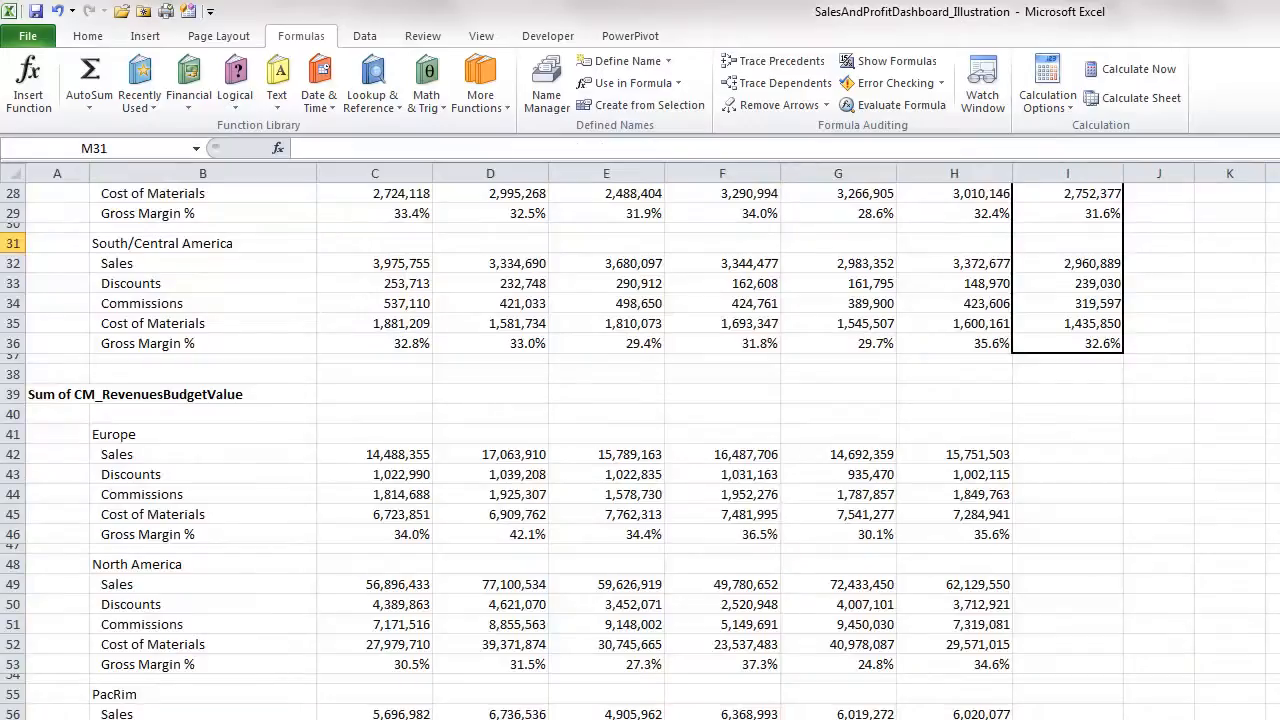
scroll(926, 514, "up", 9)
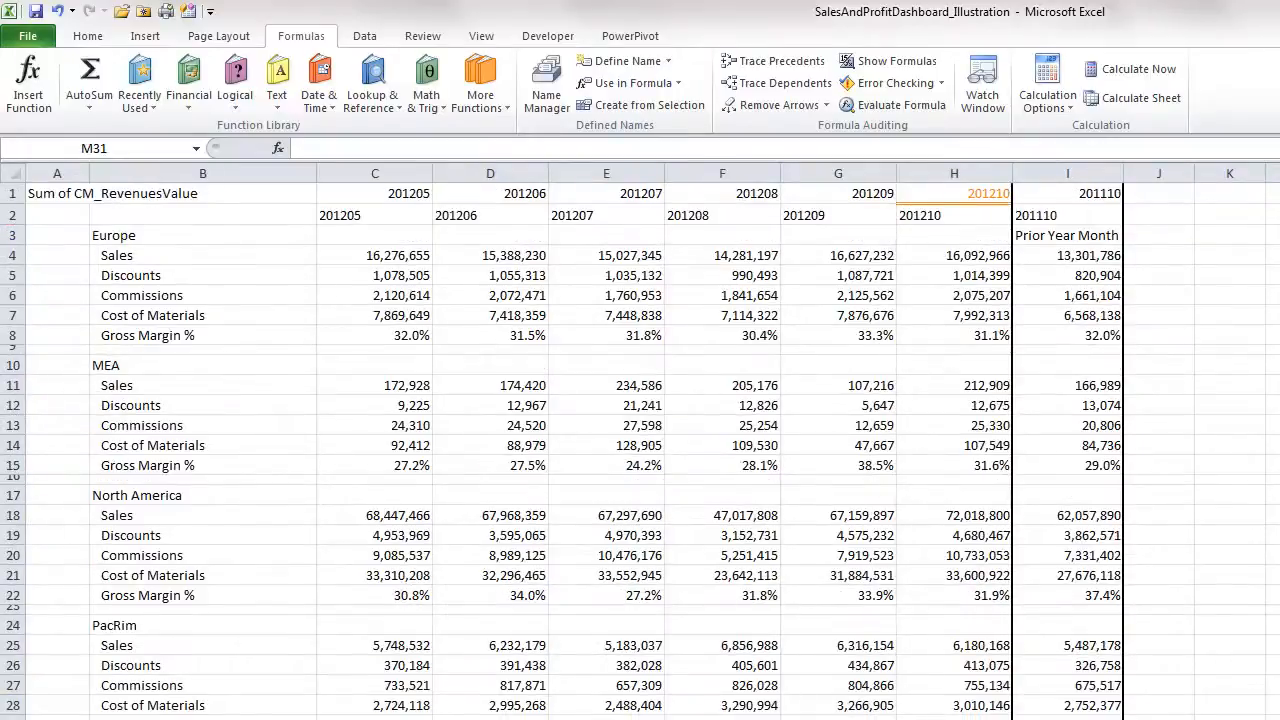
left_click(975, 194)
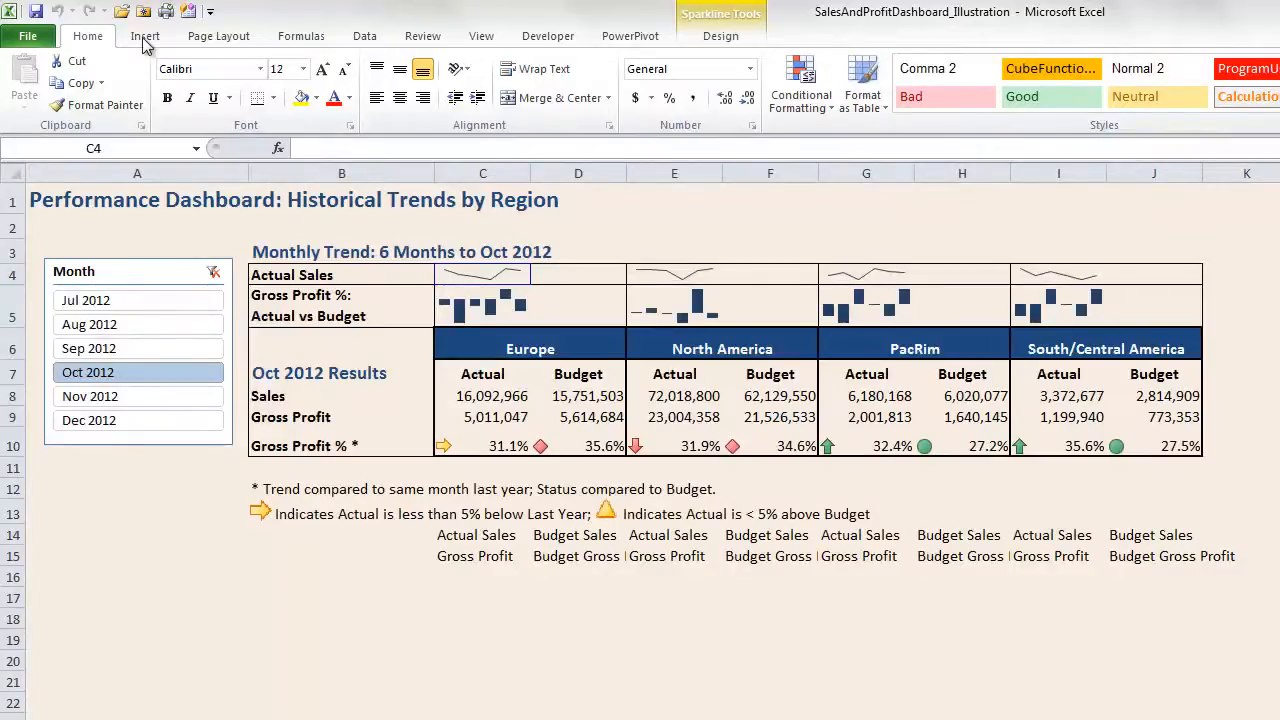
- Open Edit Group Location & Data for the sparkline and pick its source data range
left_click(145, 37)
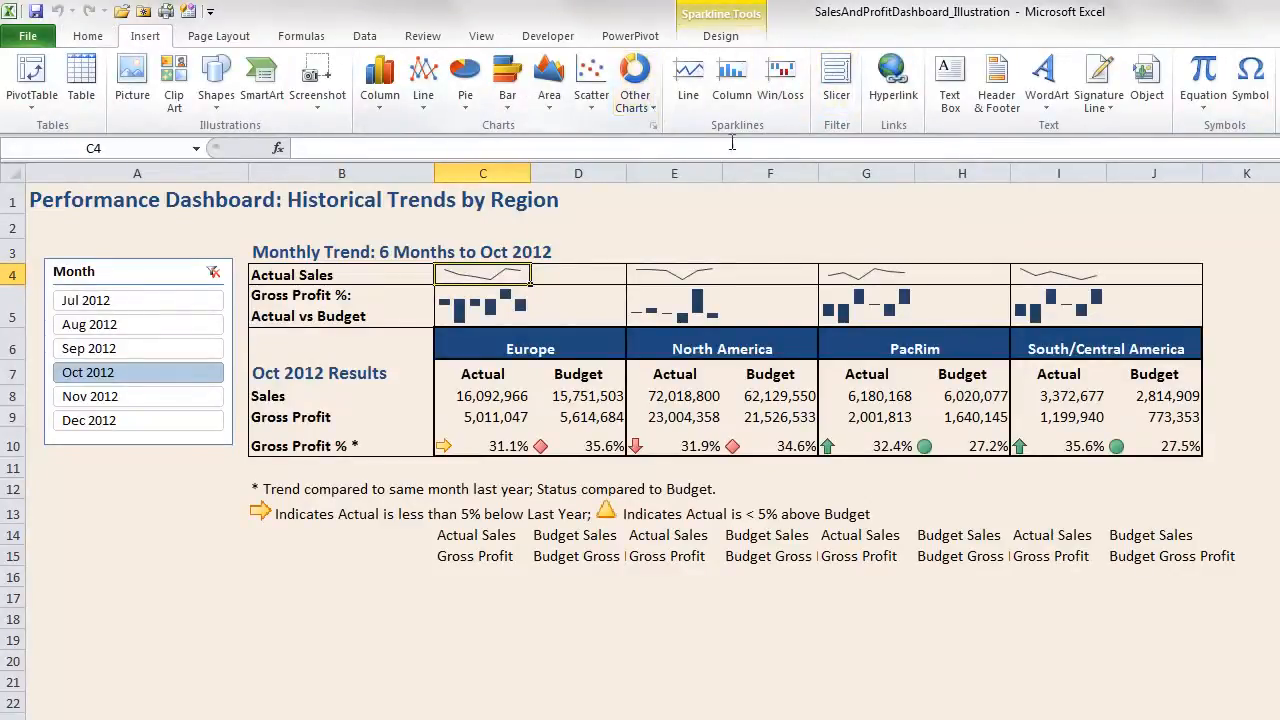
left_click(720, 22)
left_click(26, 102)
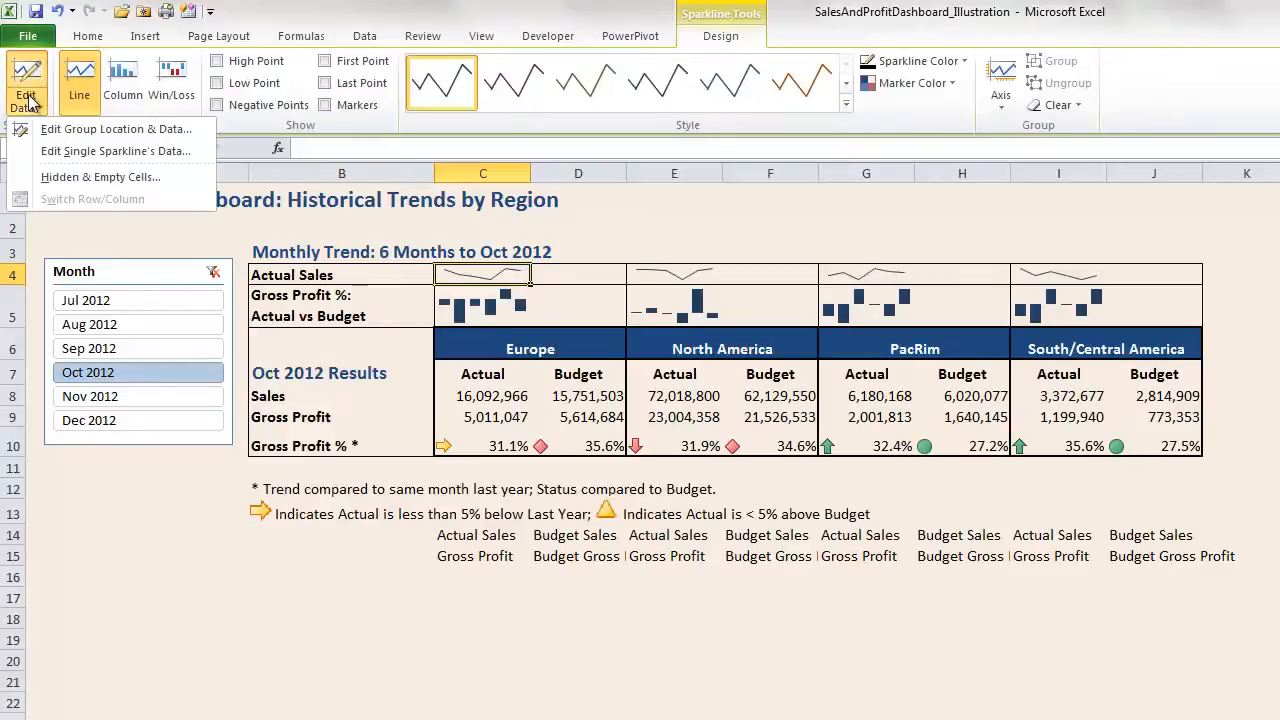
left_click(50, 128)
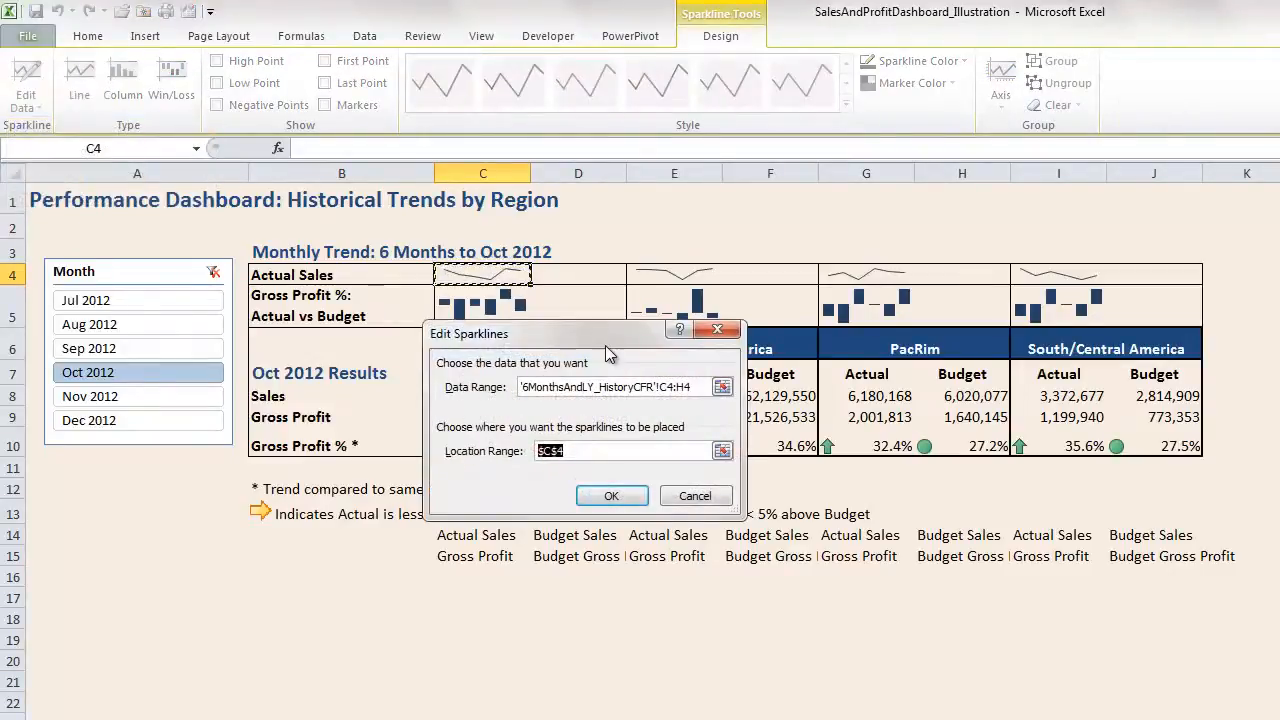
left_click_drag(606, 335, 596, 297)
left_click(711, 348)
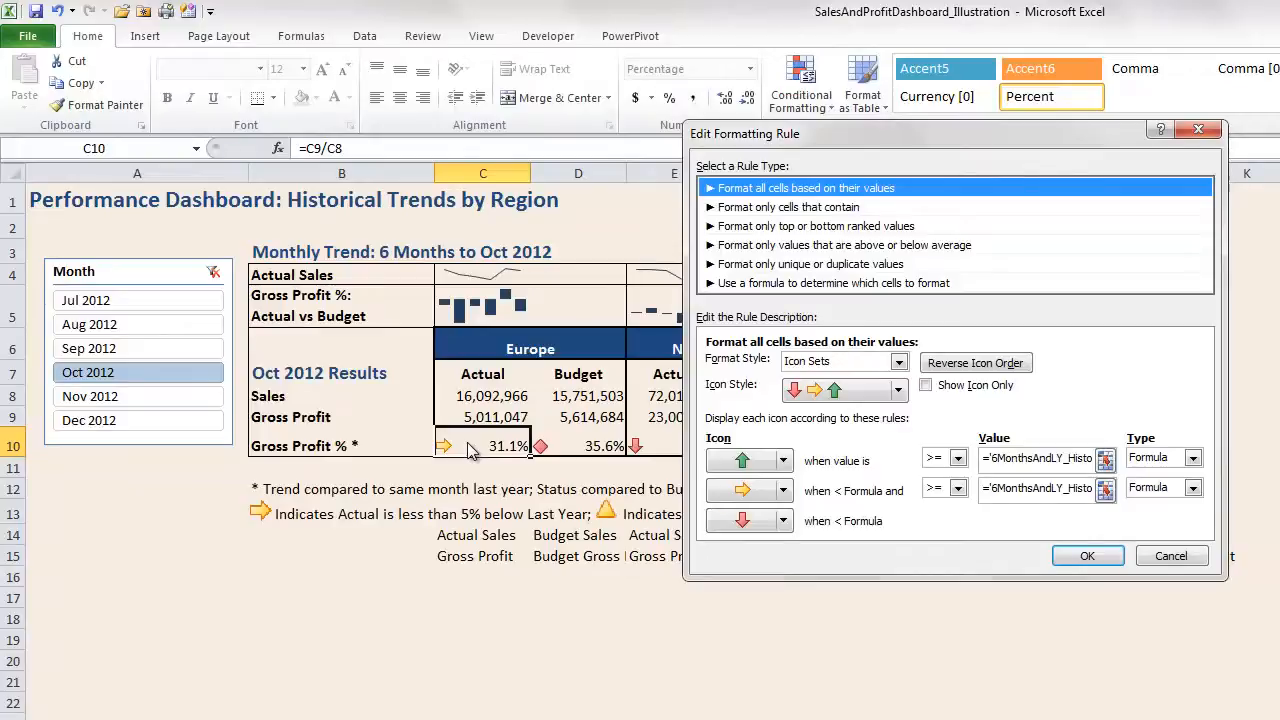
- View the prior-year Gross Margin % threshold cell and move the collapsed rule editor aside
left_click(1106, 462)
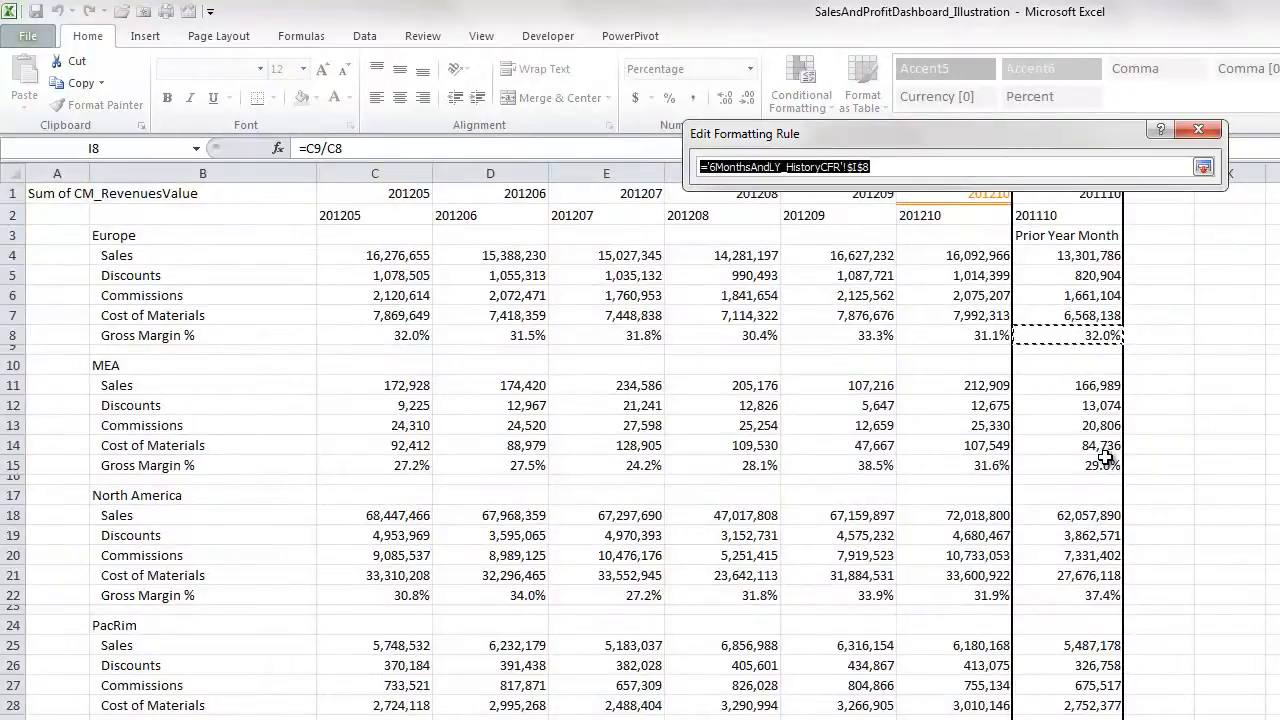
left_click_drag(917, 132, 705, 381)
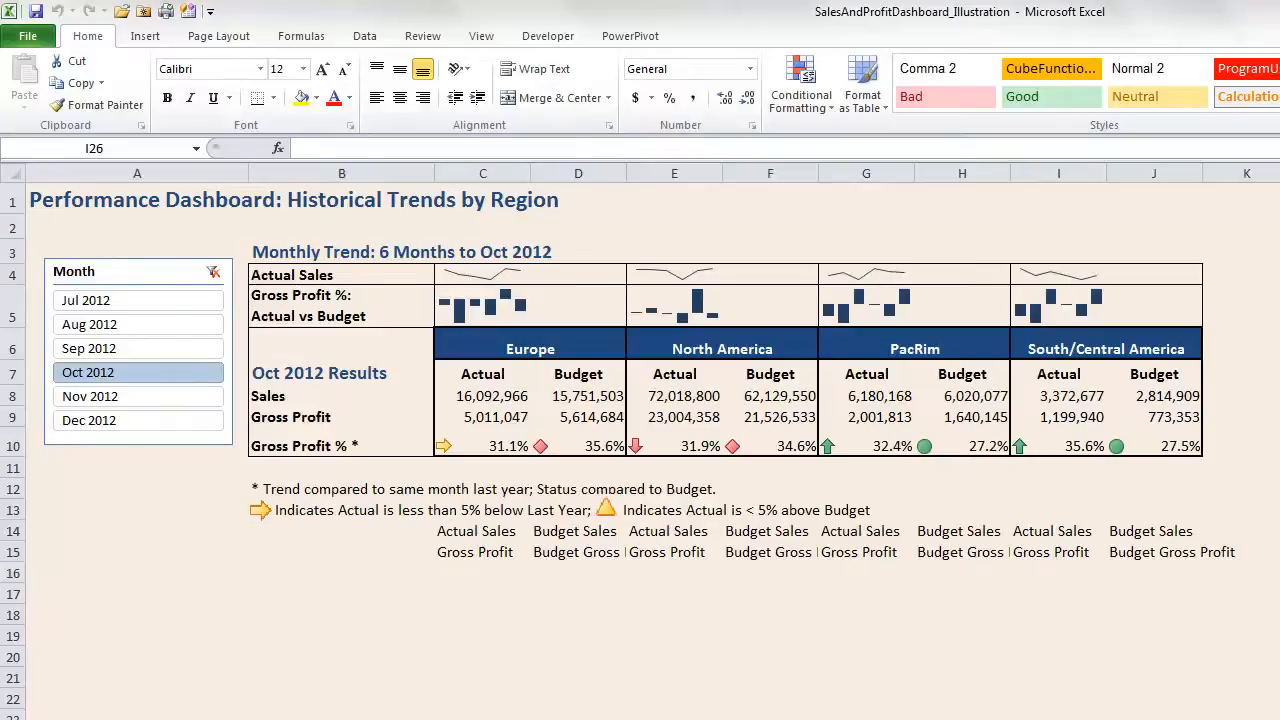
left_click(1279, 719)
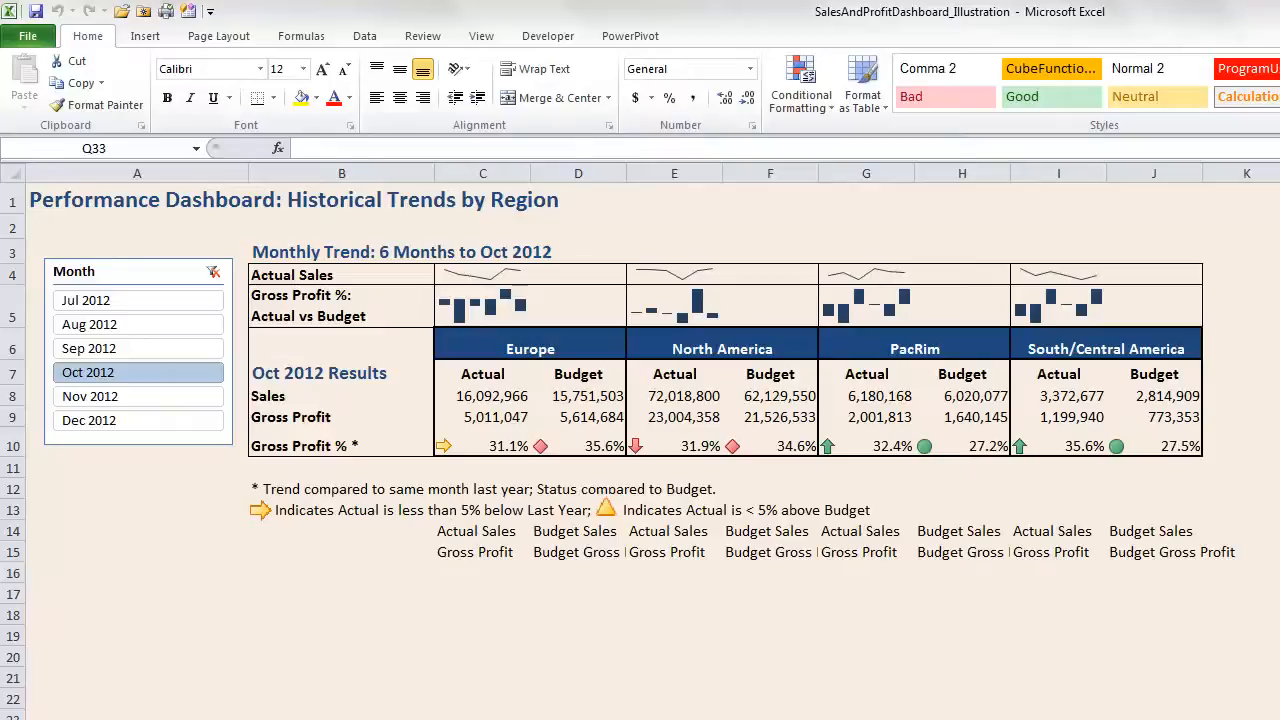